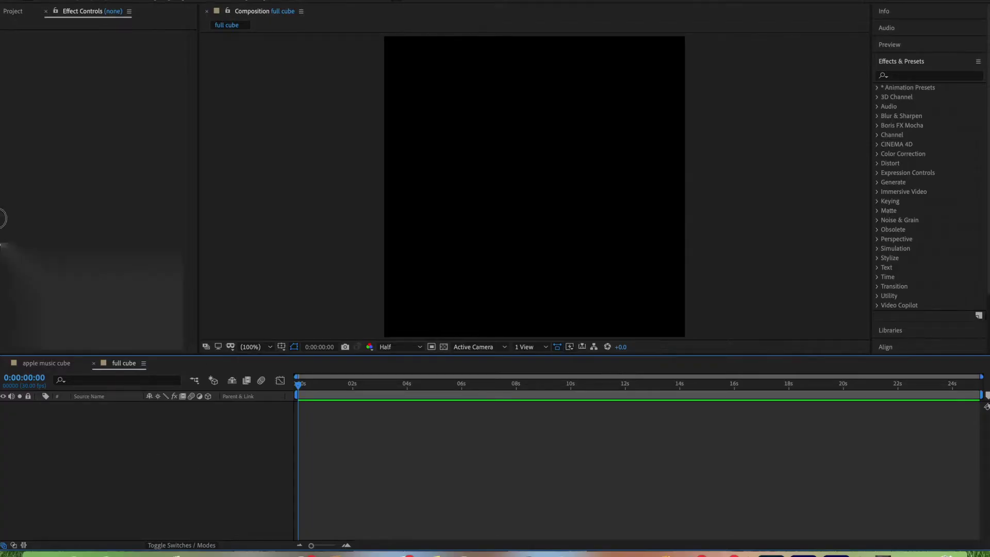
- Add the images "playlist todays hits.png" and "sza good days cover.png" as layers in the full cube composition
drag(2, 218, 141, 225)
drag(124, 346, 309, 431)
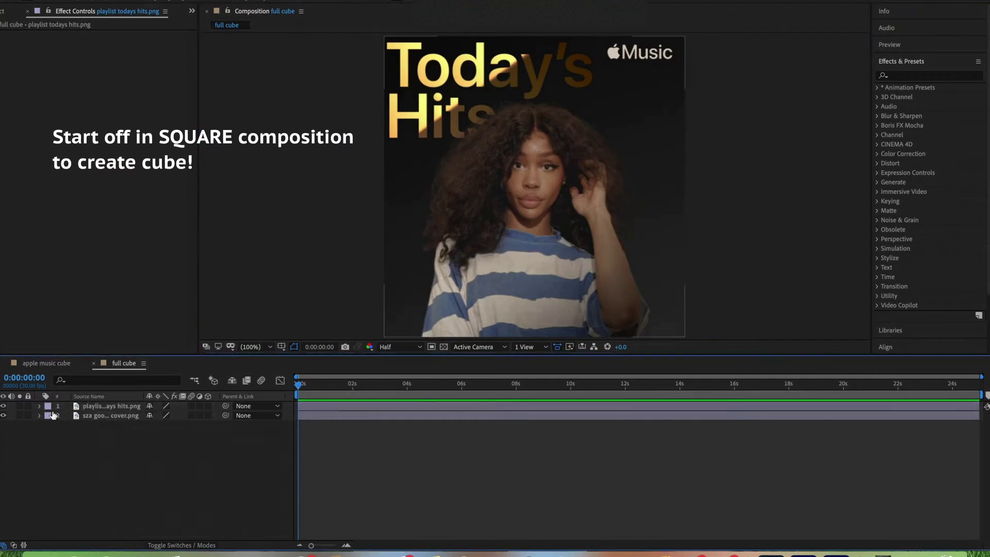
- Label the sza good days cover layer red and the playlist todays hits layer yellow, and hide both layers
click(47, 415)
click(59, 375)
click(48, 405)
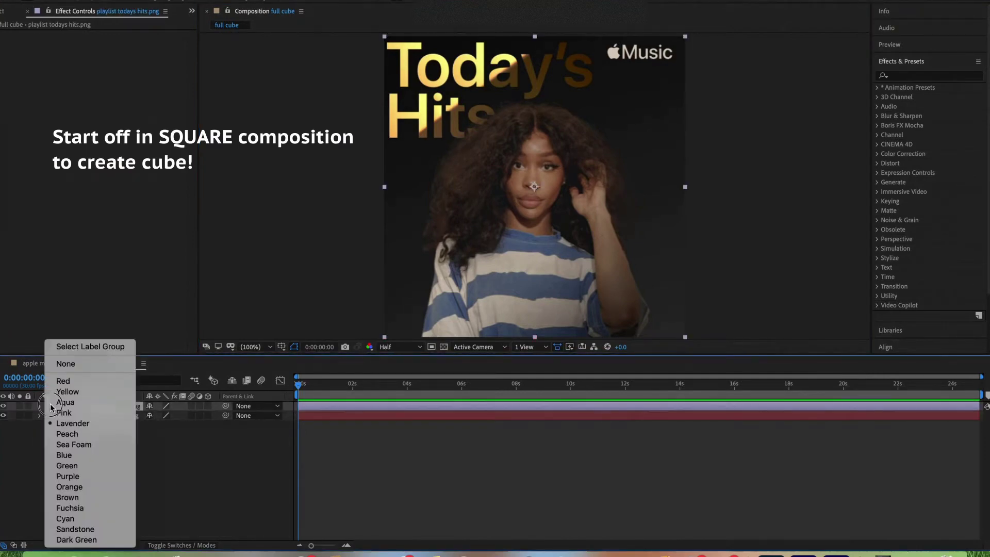
click(59, 388)
click(101, 423)
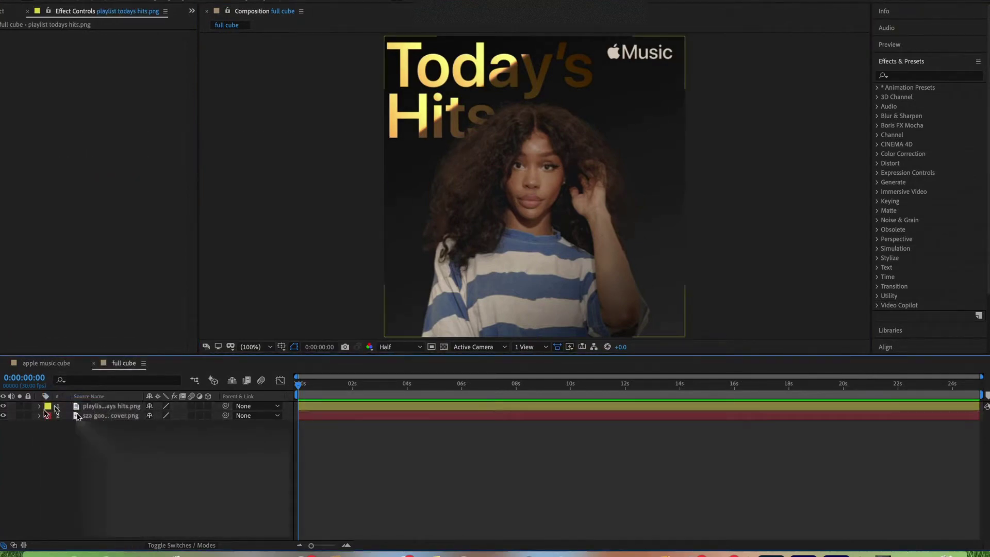
drag(4, 406, 3, 415)
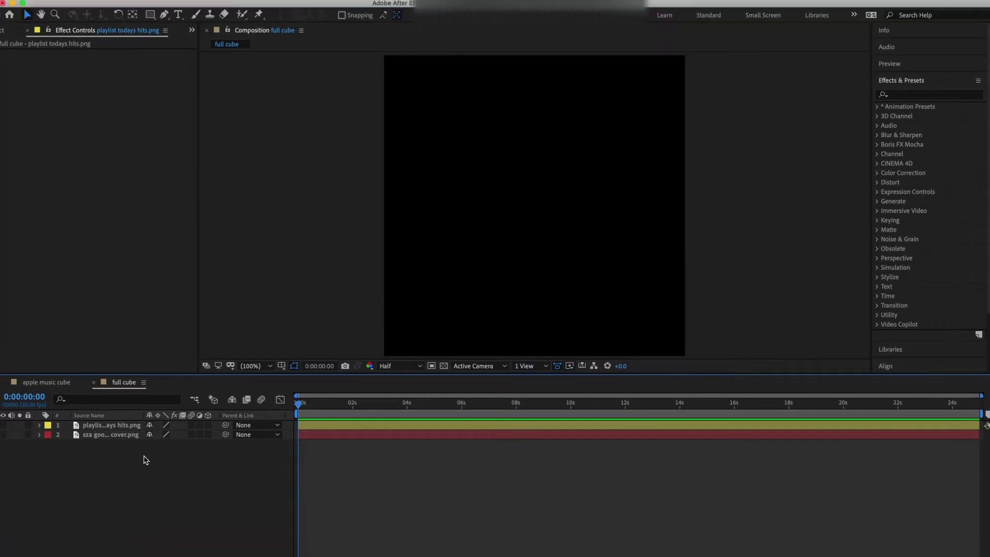
- Create a bright magenta solid layer at the composition size of 1080 x 1080 px
key(super+y)
click(170, 353)
click(263, 384)
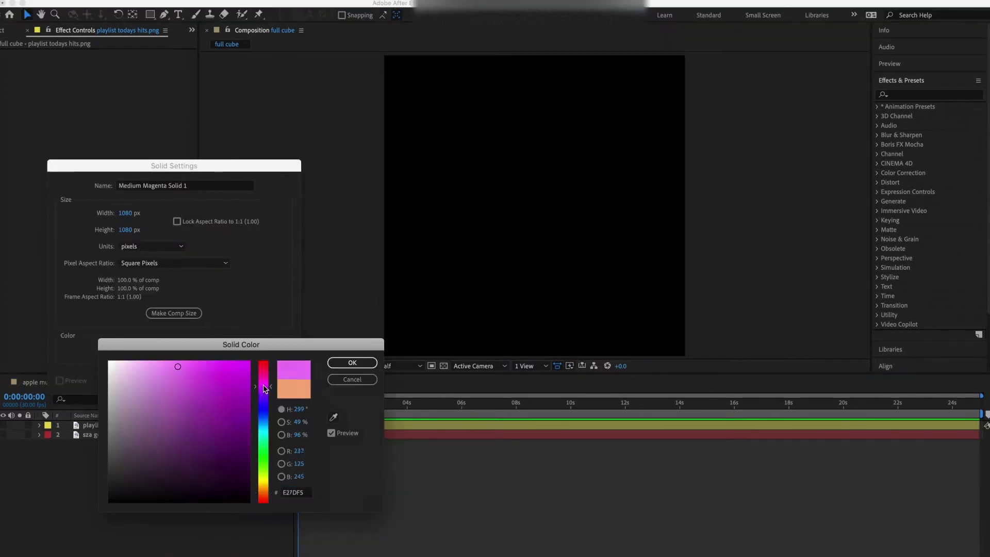
mouse_move(234, 379)
mouse_down()
mouse_move(246, 396)
mouse_move(251, 380)
mouse_up()
click(352, 362)
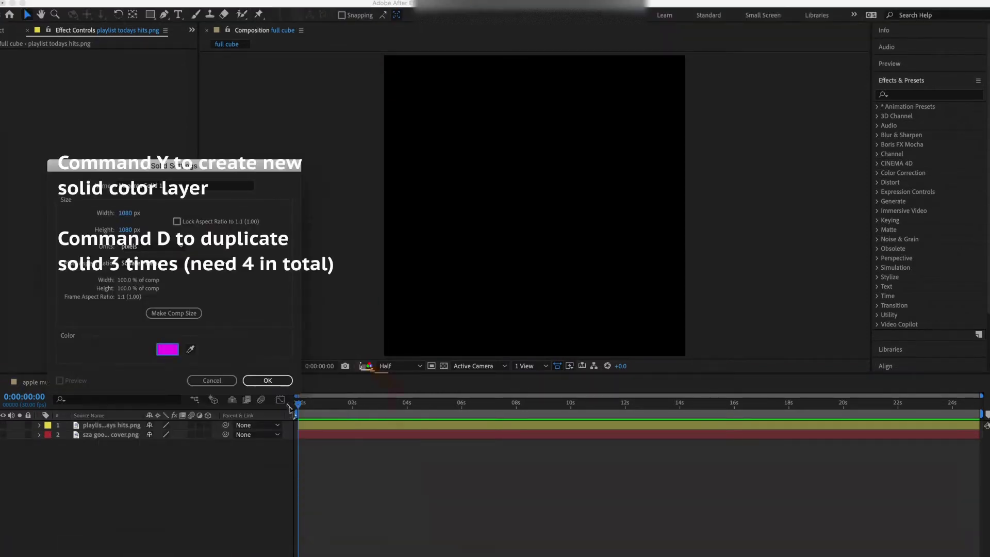
click(276, 384)
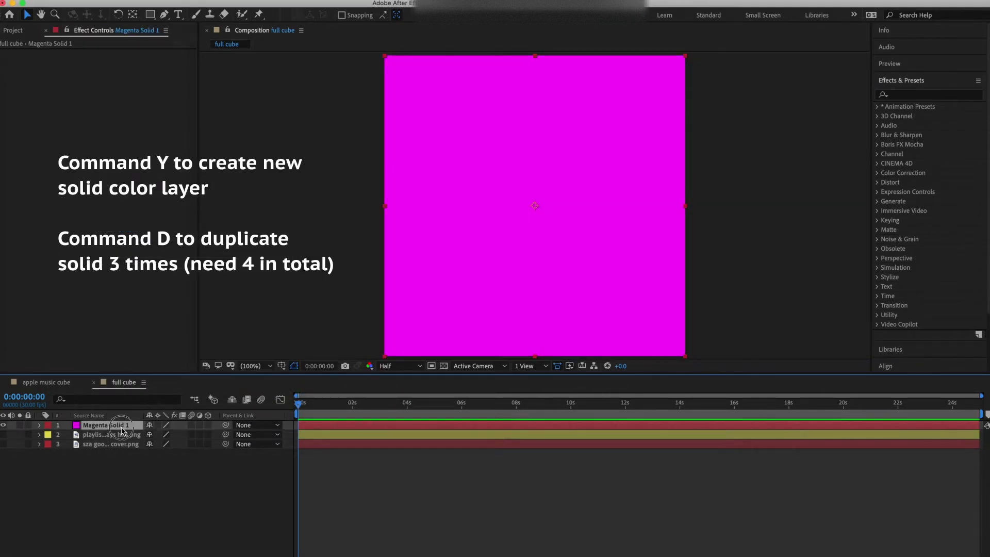
- Duplicate the magenta solid layer three times
key(super+d)
key(super+d)
key(super+d)
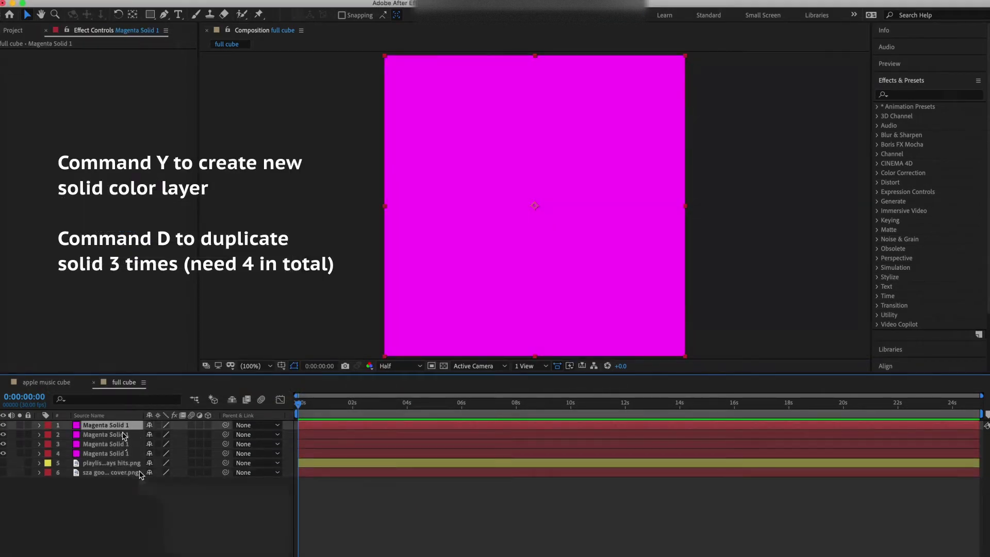
click(120, 485)
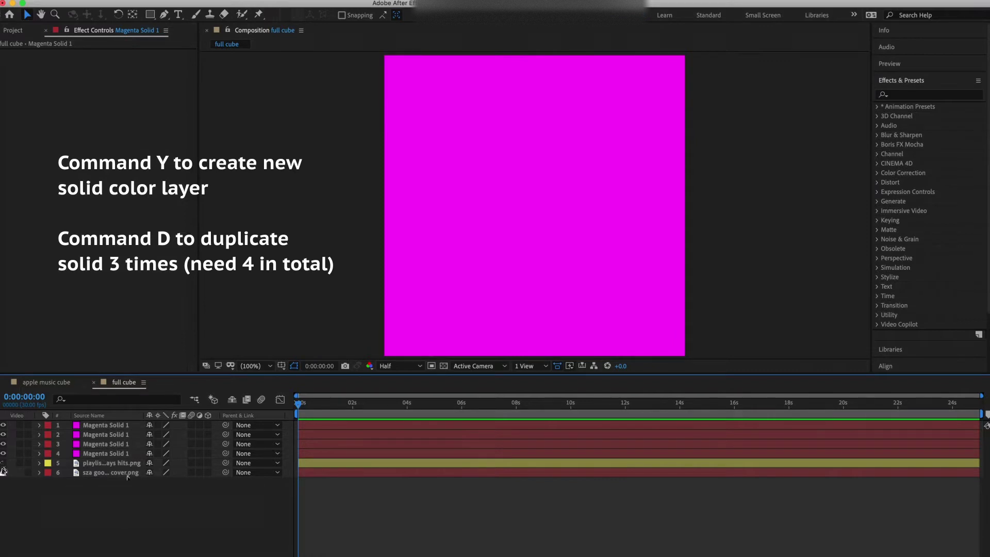
- Turn on 3D and motion blur for all four magenta solids and both cover layers
click(122, 472)
shift+click(113, 426)
click(209, 430)
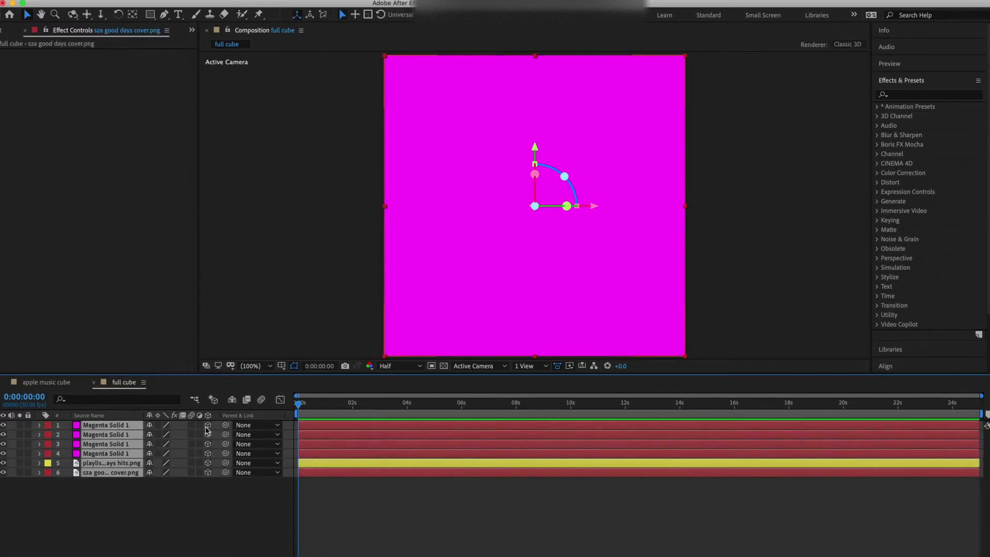
click(191, 433)
click(142, 502)
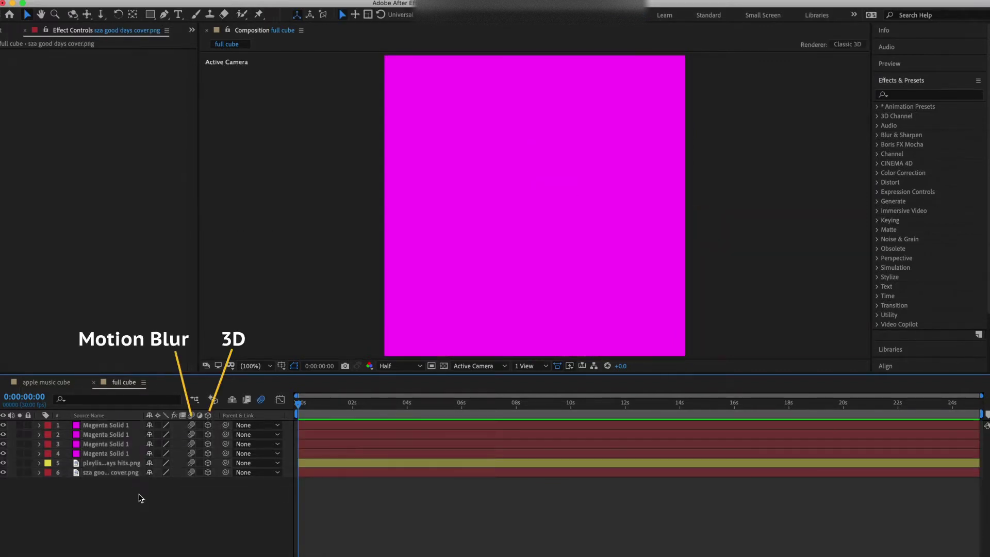
- Move both cover image layers above the four magenta solids in the layer stack
click(122, 473)
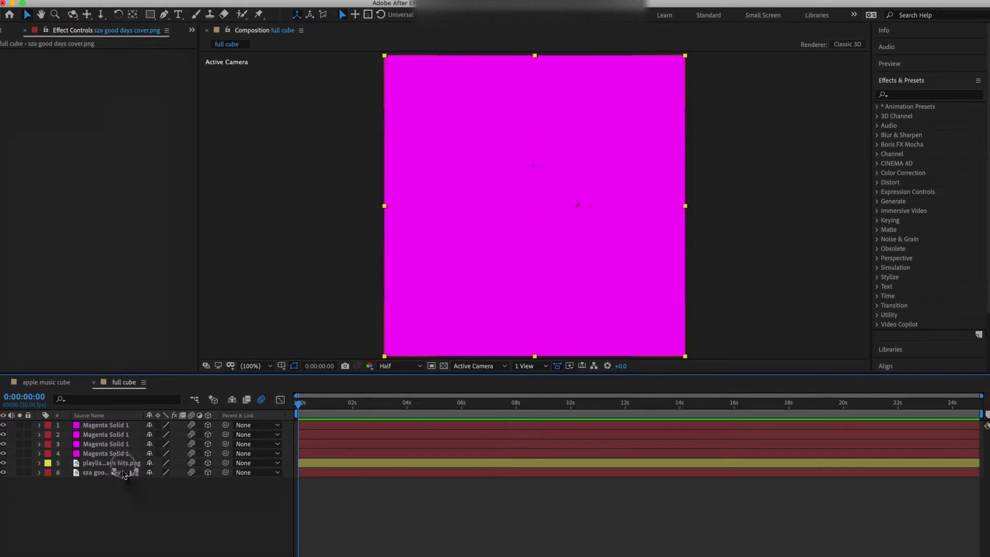
shift+click(123, 463)
drag(123, 463, 124, 422)
click(133, 510)
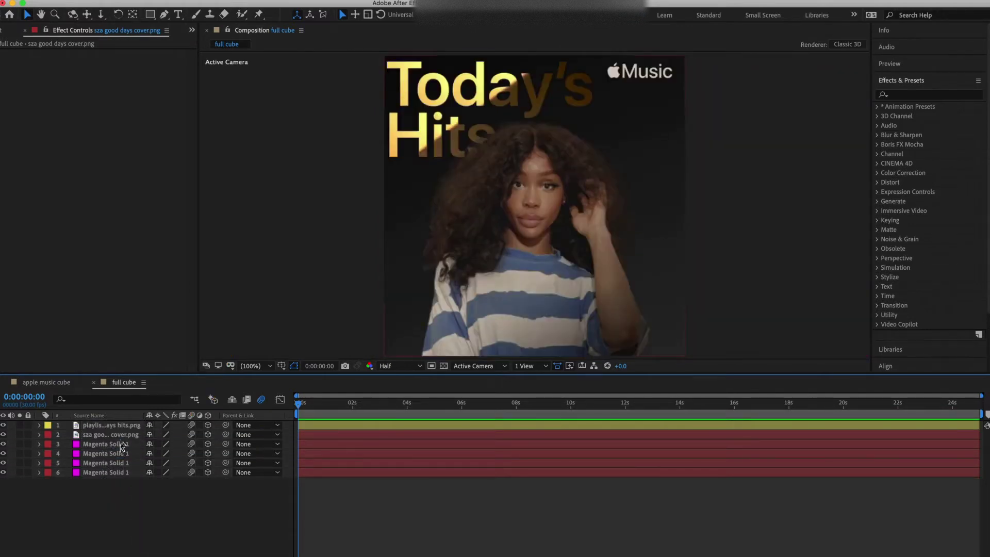
- Switch the composition to Custom View 1 and show the rotation properties of the first magenta solid, layer 3
click(473, 366)
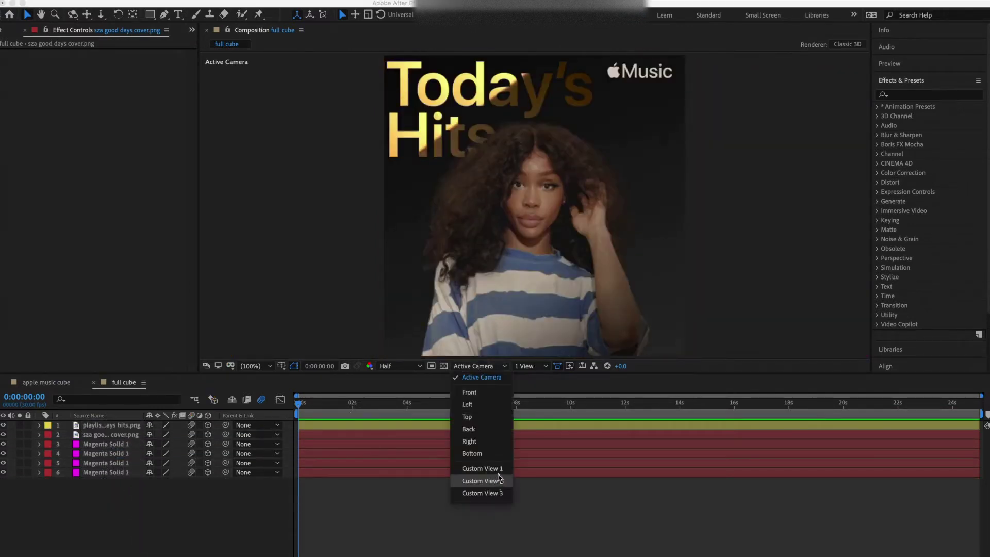
click(492, 474)
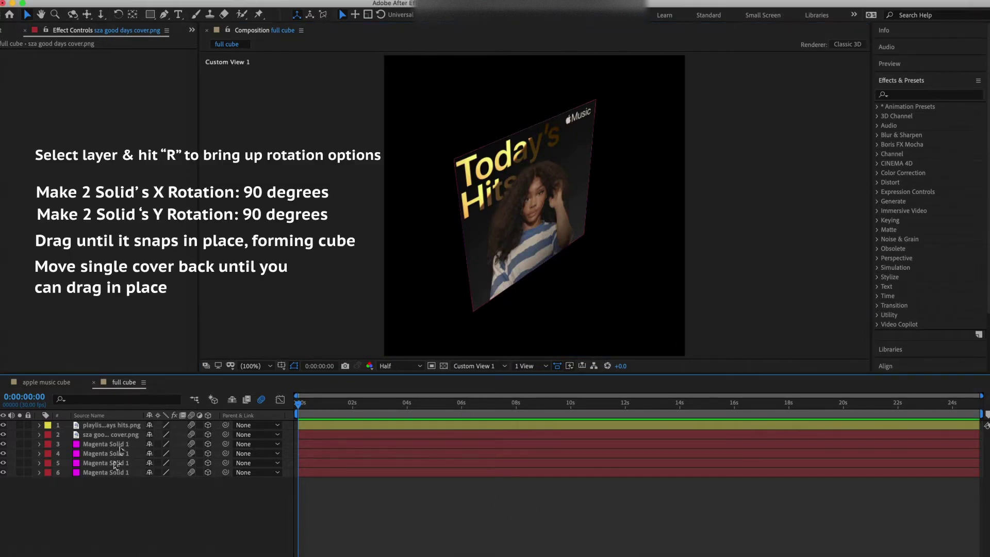
click(106, 444)
key(r)
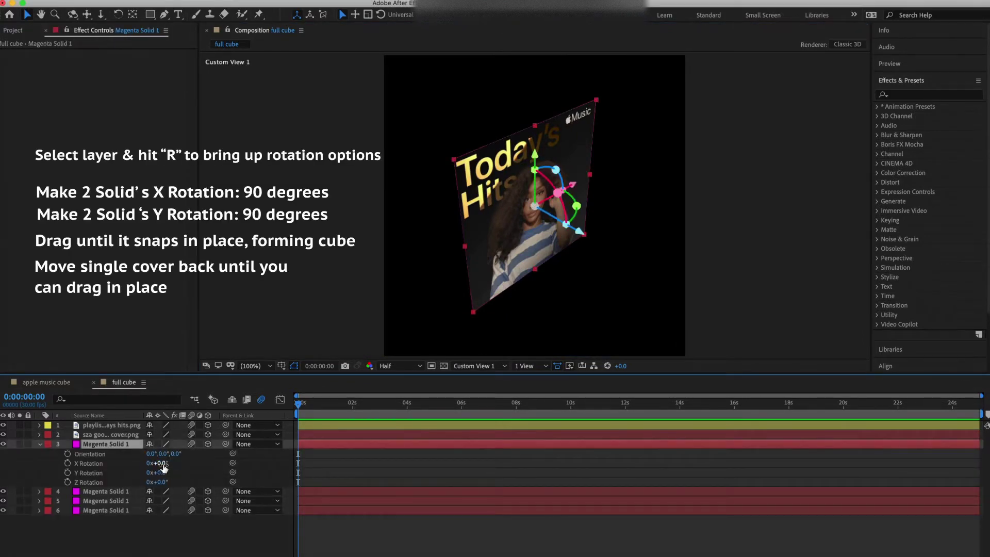
text(90)
key(Return)
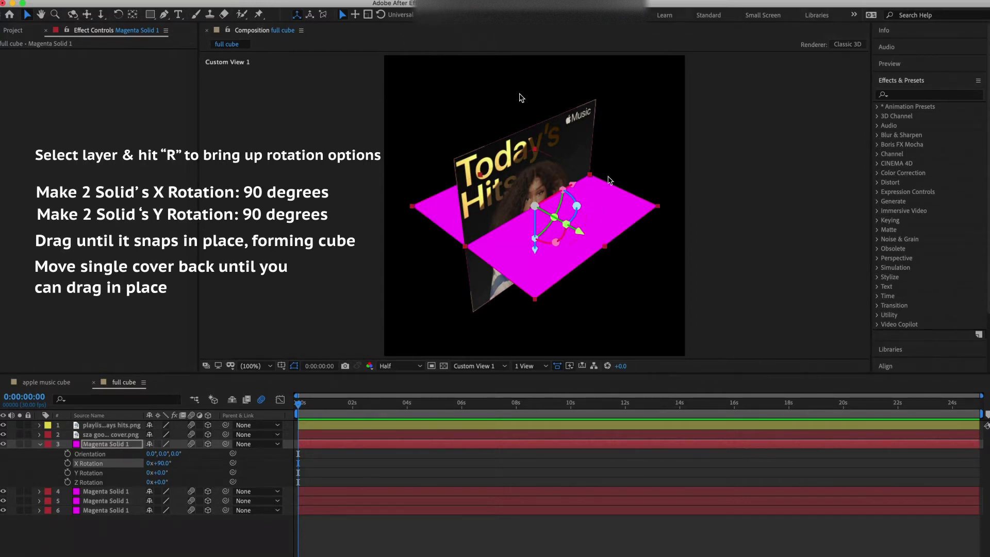
drag(614, 204, 566, 252)
drag(453, 253, 468, 259)
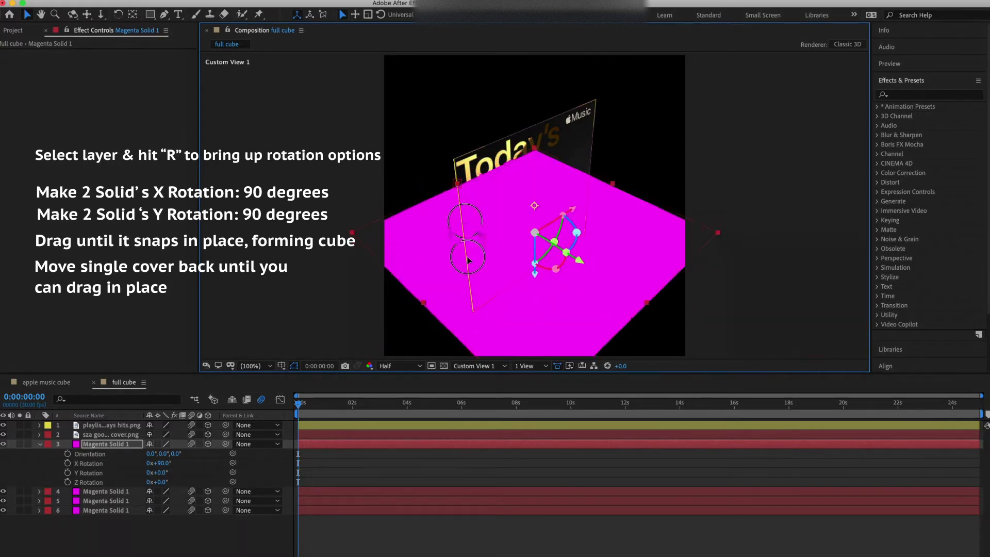
key(super+z)
key(super+z)
key(super+z)
- Set the X rotation of the layer 3 solid to 90° and snap it into place as the cube's bottom face
text(9)
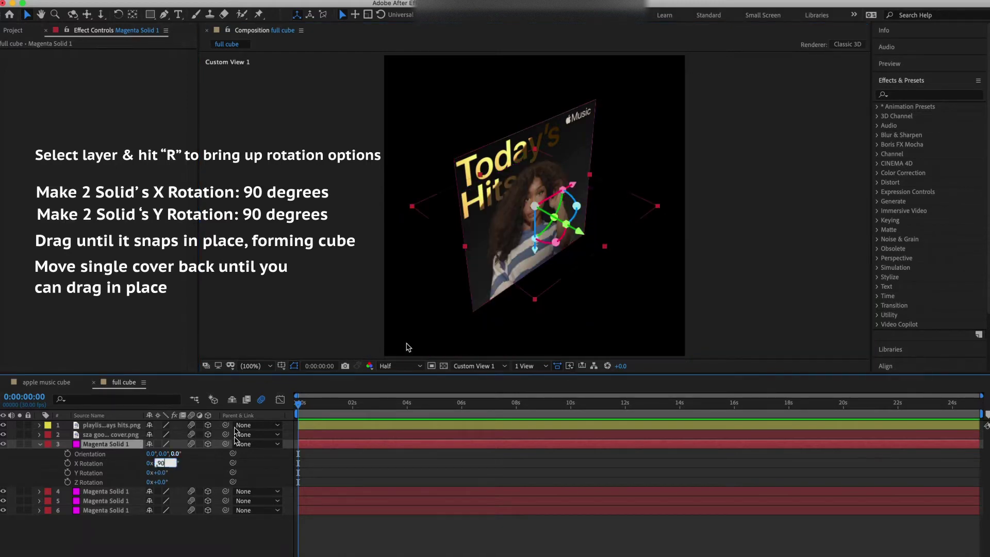
text(0)
key(Return)
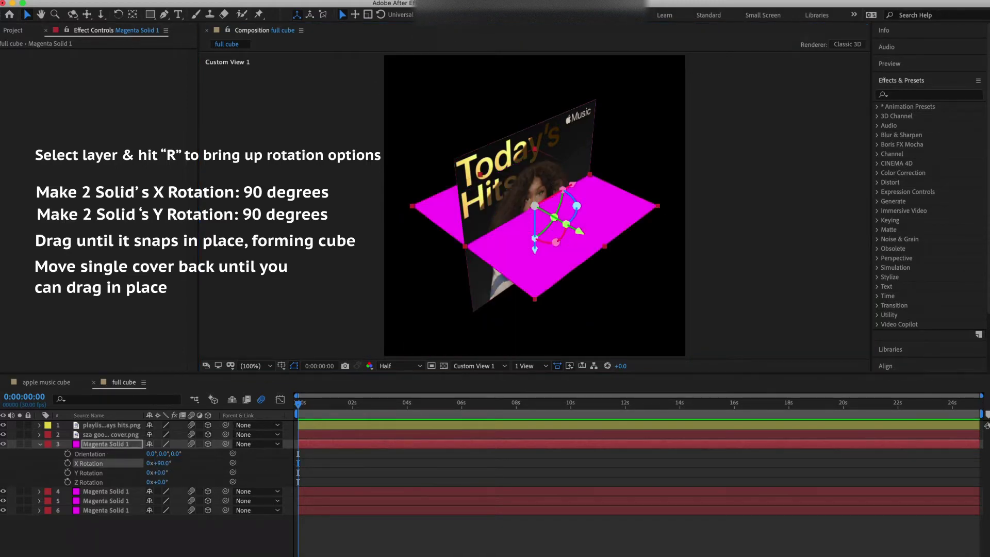
drag(610, 210, 566, 243)
key(r)
- Set the Y rotation of the layer 4 solid to 90° and snap it to the playlist cover's right edge as a side face
click(114, 455)
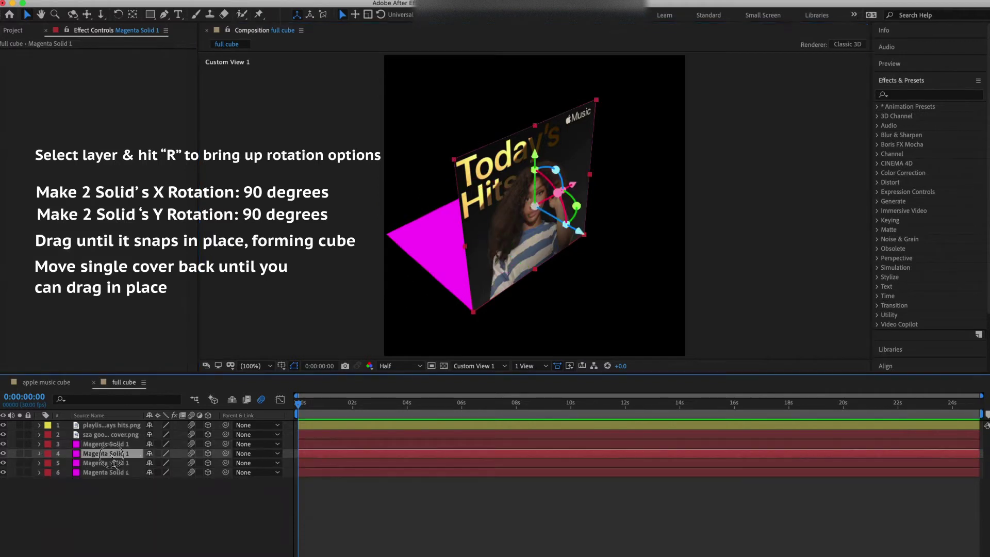
key(r)
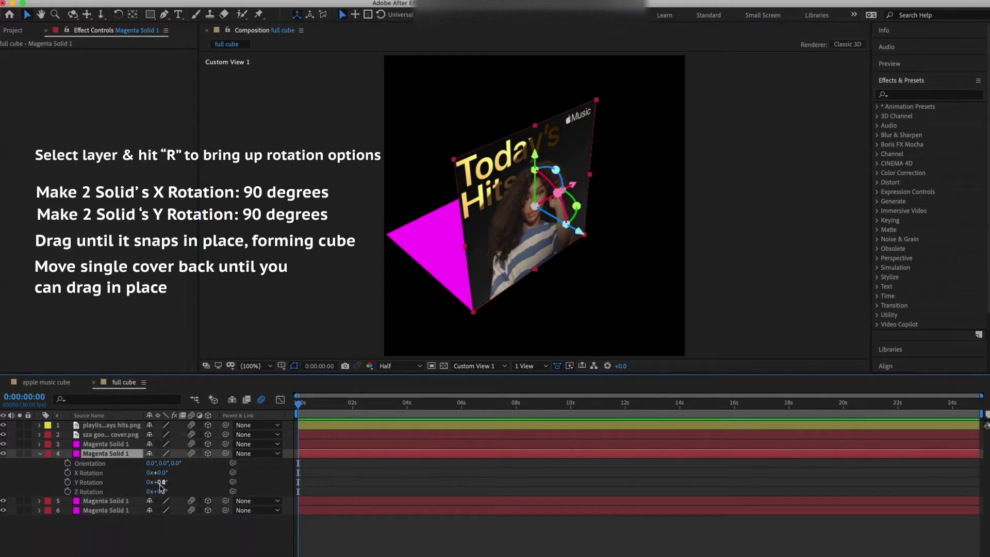
text(90)
key(Return)
drag(593, 192, 569, 136)
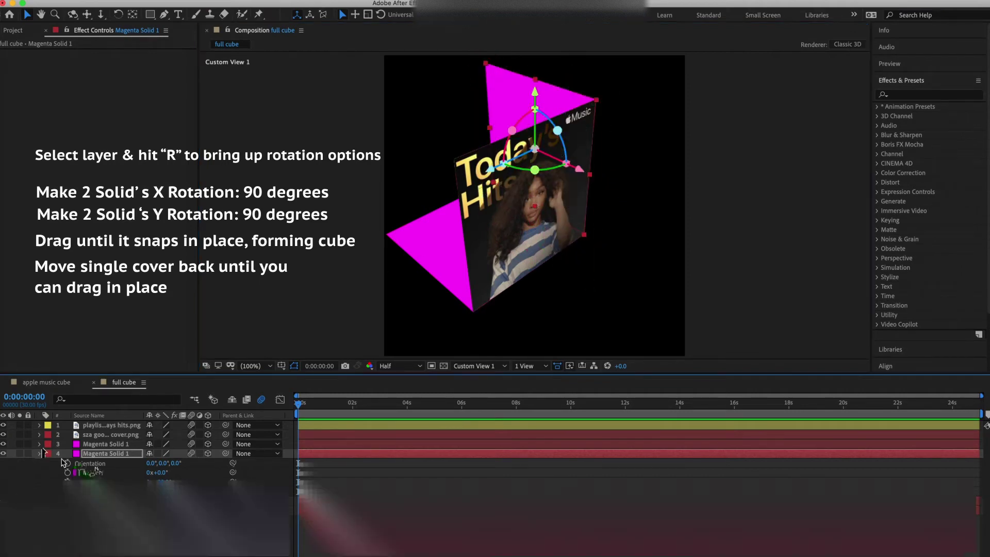
key(r)
- Set the Y rotation of the layer 5 solid to 90° and snap it to the playlist cover's left edge as a side face
click(111, 463)
text(r90)
key(Return)
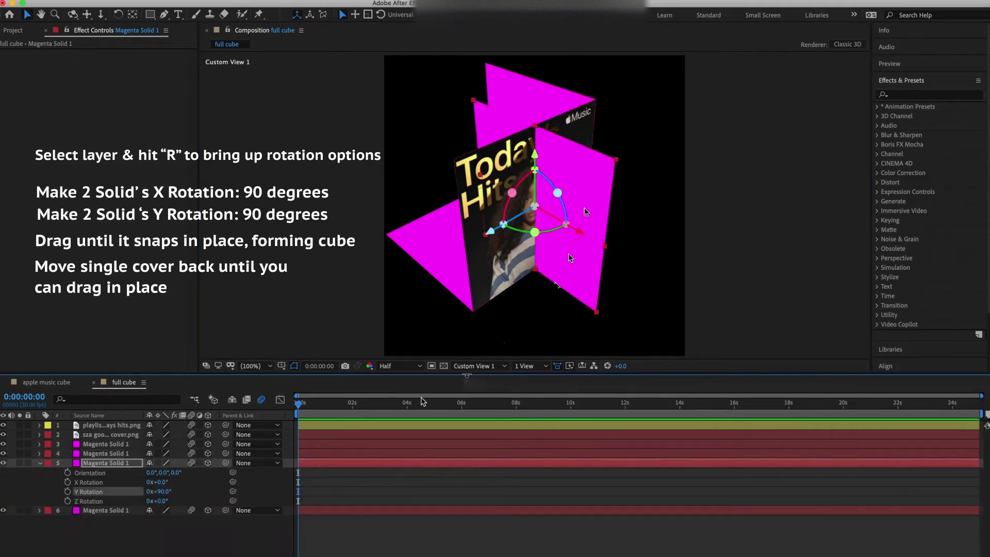
drag(557, 207, 447, 201)
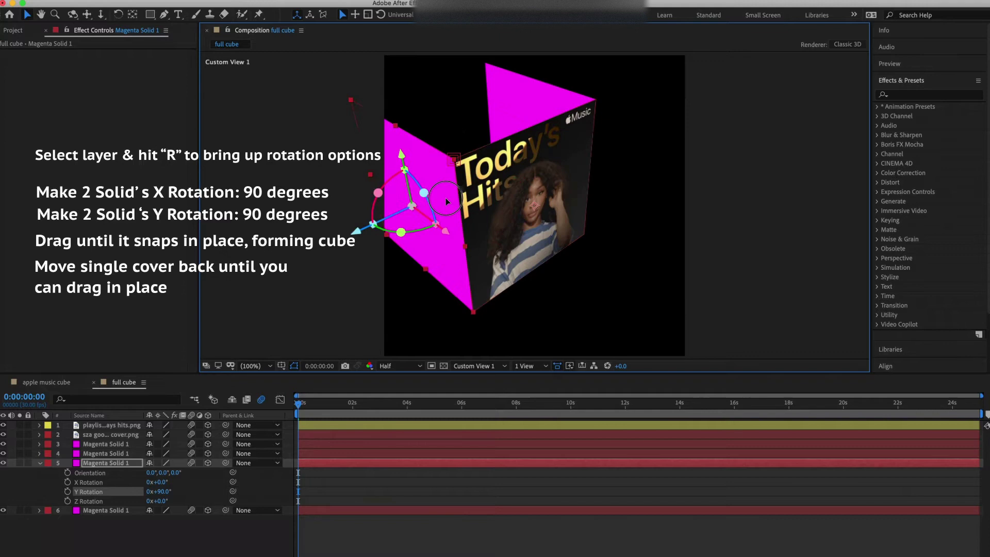
click(40, 463)
- Move the sza good days cover back along Z and snap it to 1080 as the cube's back face
click(113, 436)
key(p)
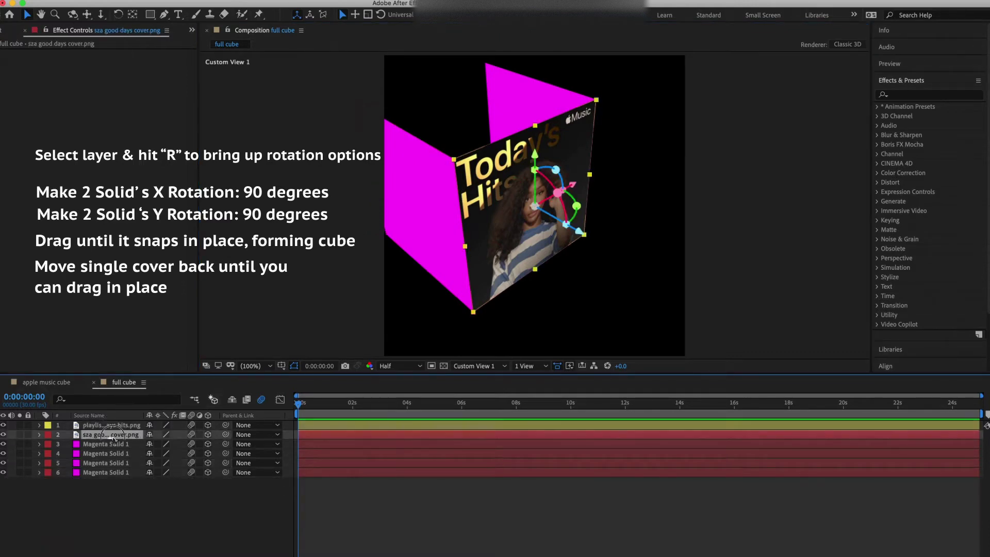
drag(181, 445, 583, 471)
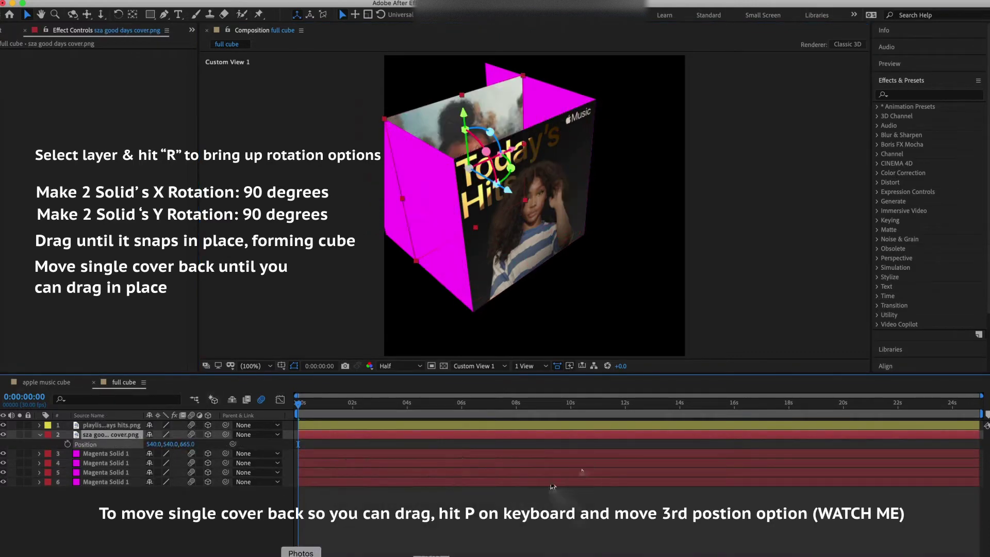
drag(512, 106, 474, 78)
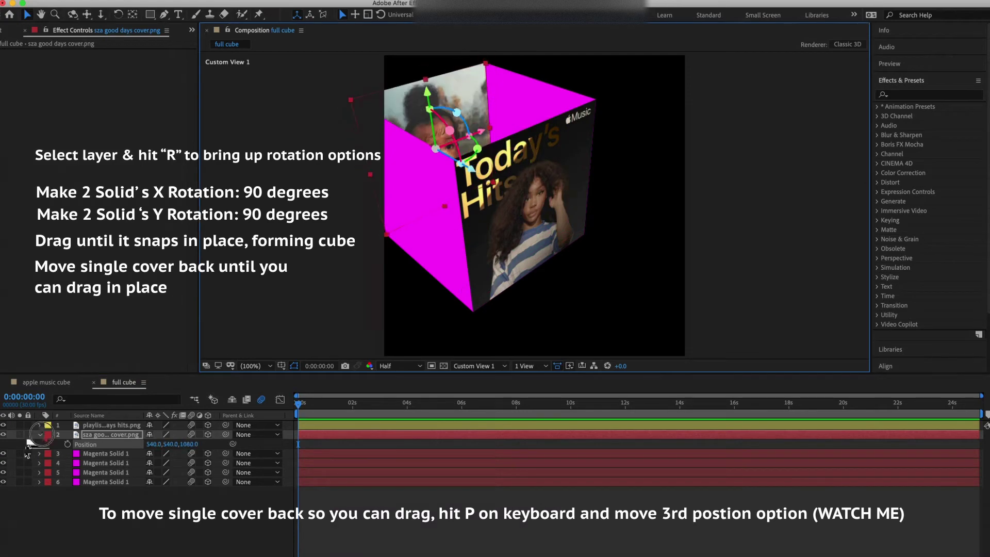
click(40, 435)
- Check the rotation values of the three magenta solids already placed on the cube
click(111, 455)
key(r)
key(r)
click(110, 445)
key(r)
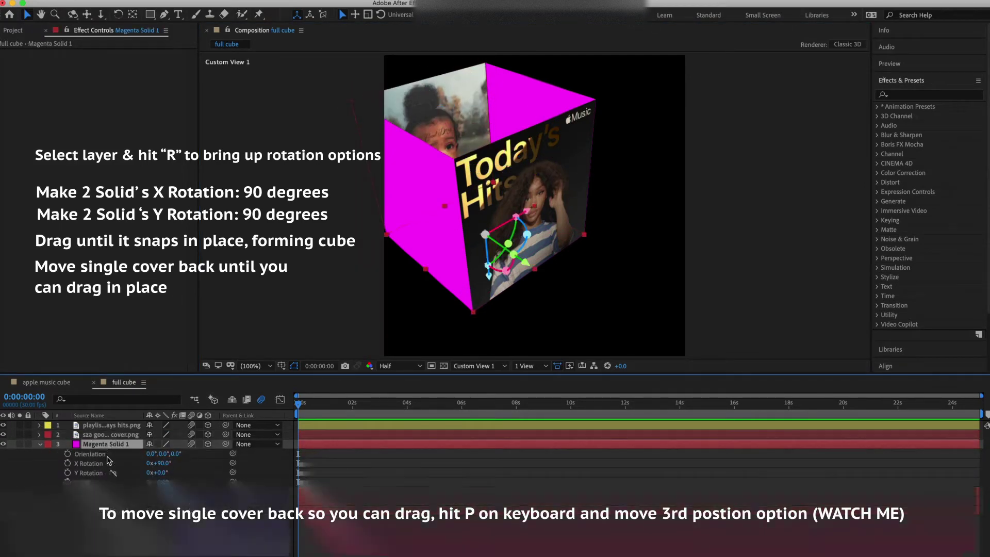
key(r)
click(114, 463)
key(r)
key(r)
- Set the X rotation of the layer 6 solid to 90° and snap it into place as the cube's top face
click(119, 473)
key(r)
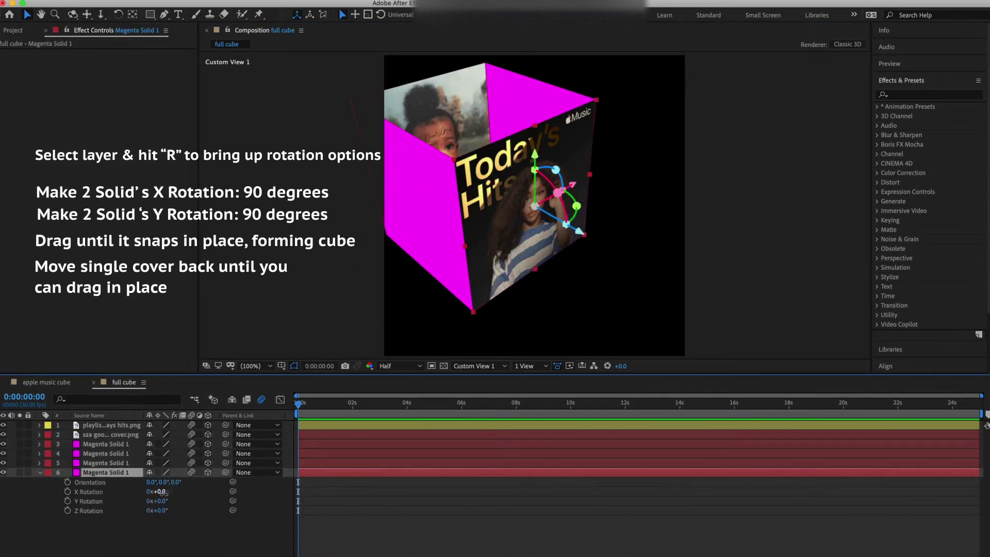
click(161, 492)
text(90)
key(Return)
drag(548, 217, 499, 111)
click(354, 522)
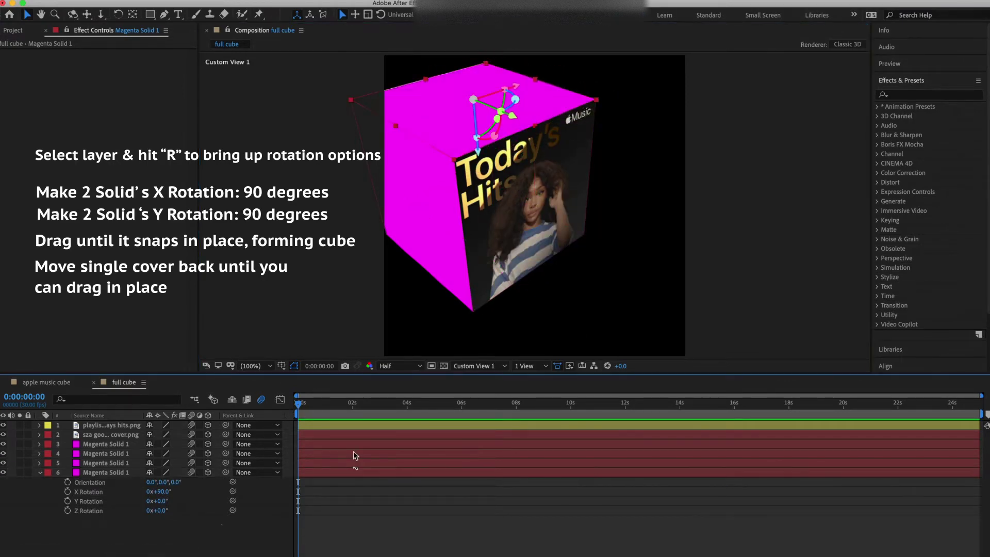
- Inspect the cube in Custom View 2 and Custom View 3, and return to Custom View 1
click(463, 367)
click(501, 481)
click(475, 367)
click(466, 493)
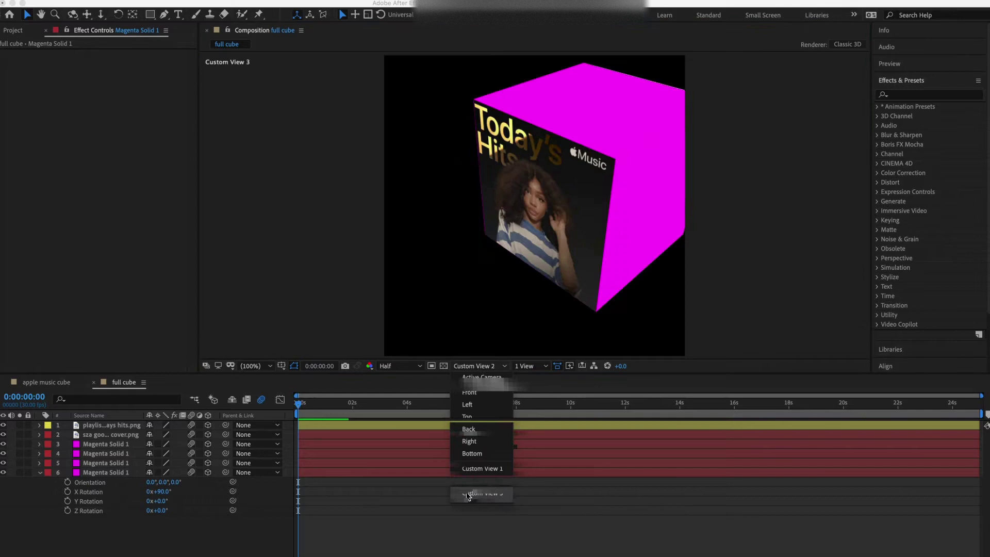
click(474, 365)
click(485, 473)
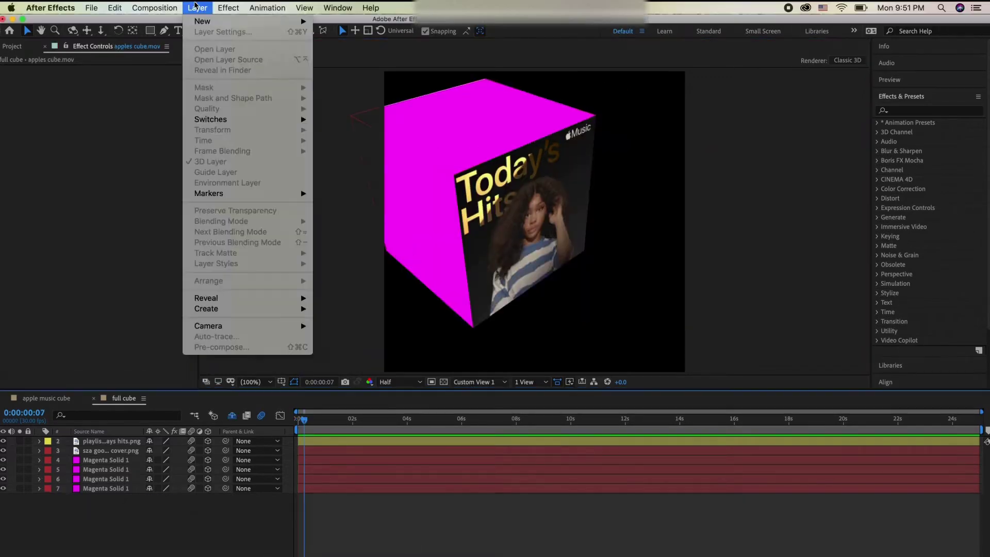
- Add a null object to the full cube composition, make it a 3D layer and give it a fuchsia label
click(197, 8)
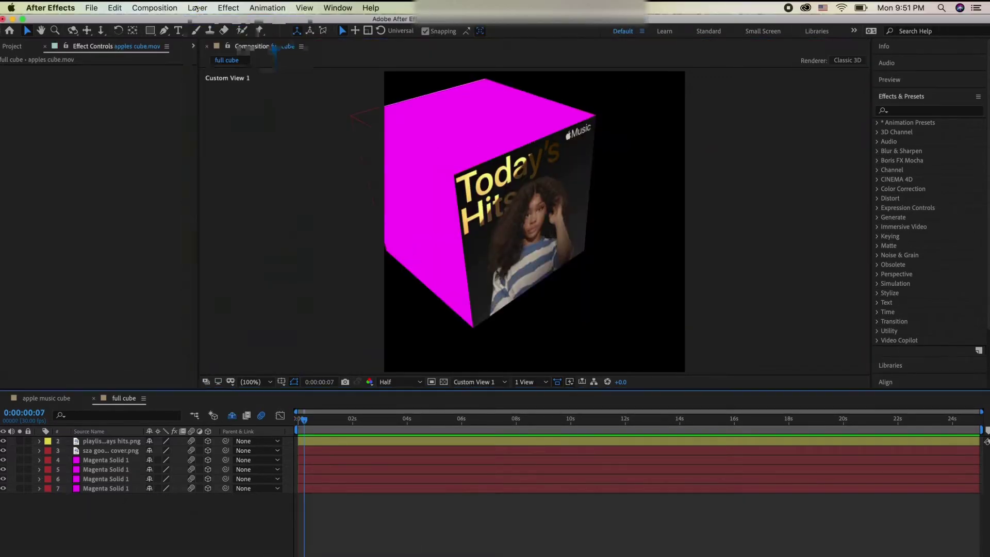
click(197, 8)
mouse_move(230, 26)
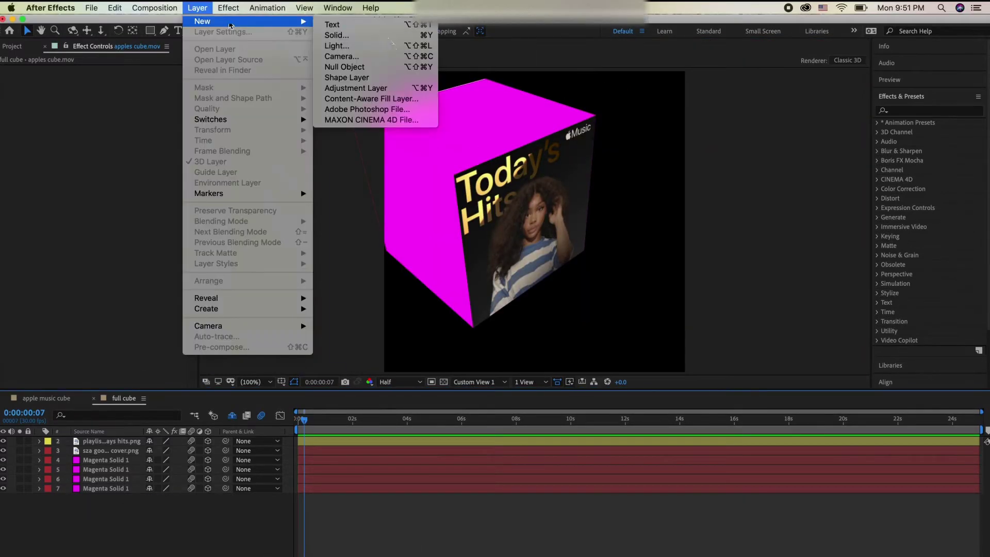
click(409, 69)
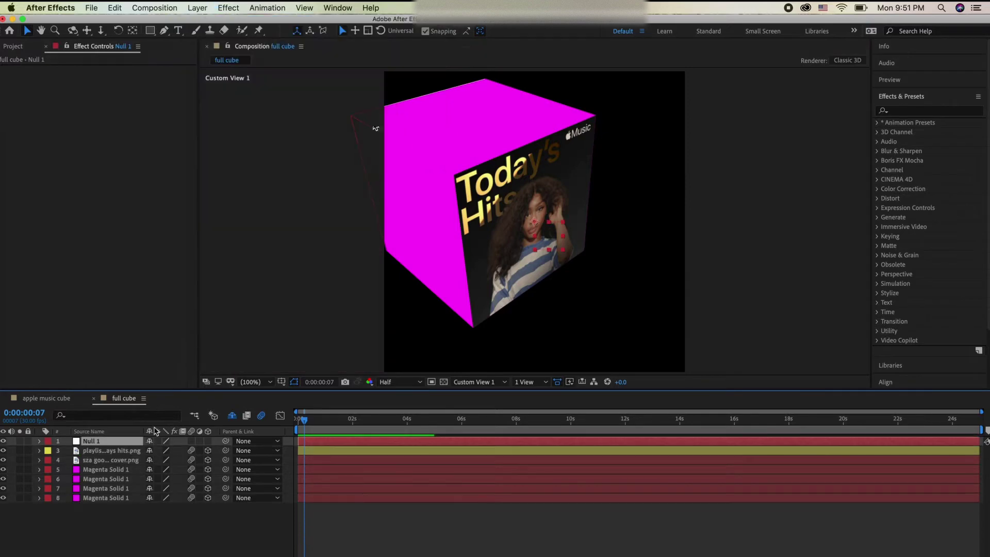
click(208, 441)
click(47, 441)
click(106, 545)
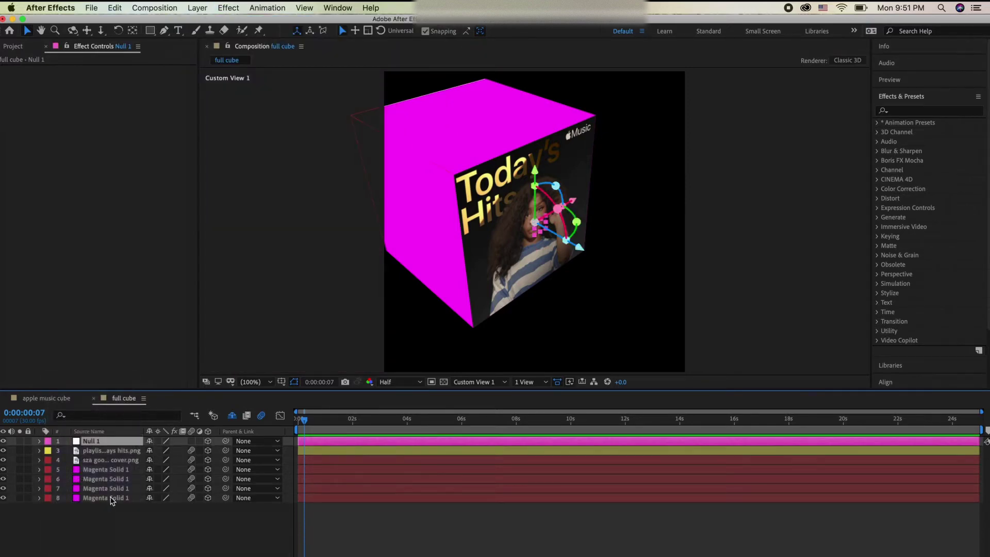
- Parent both cover images and all four magenta solids to Null 1
click(111, 498)
shift+click(126, 450)
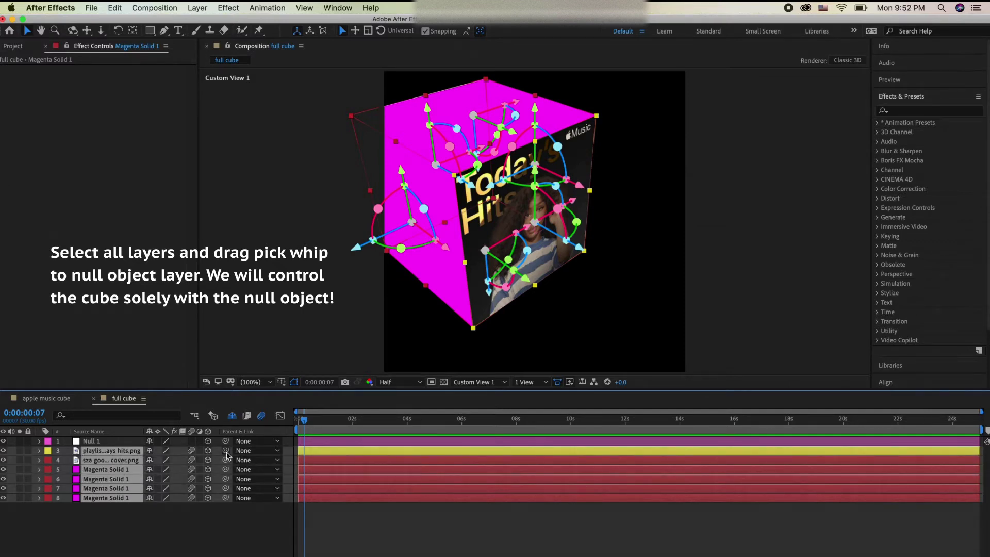
drag(226, 451, 121, 443)
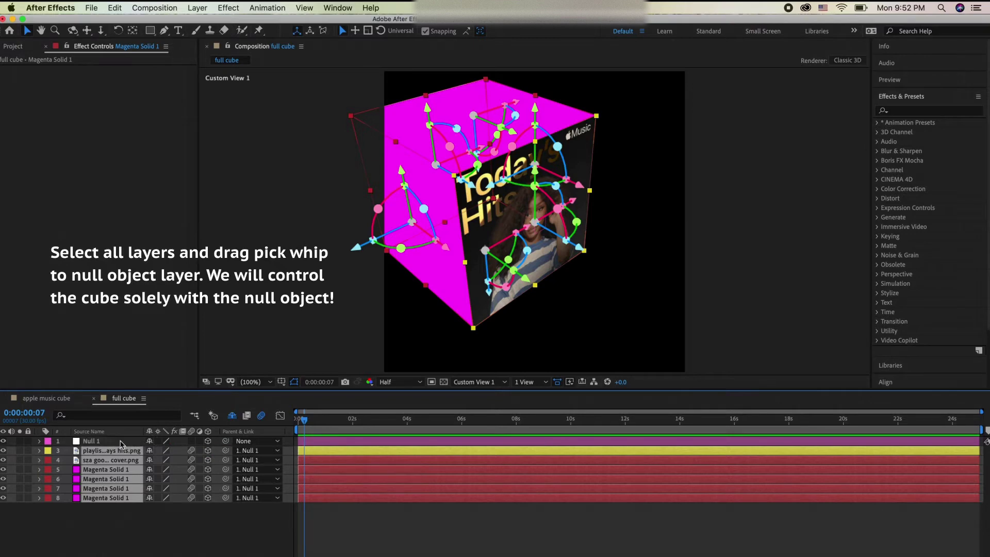
- Set the Z anchor point of Null 1 to 542 so the null pivots at the centre of the cube
click(121, 443)
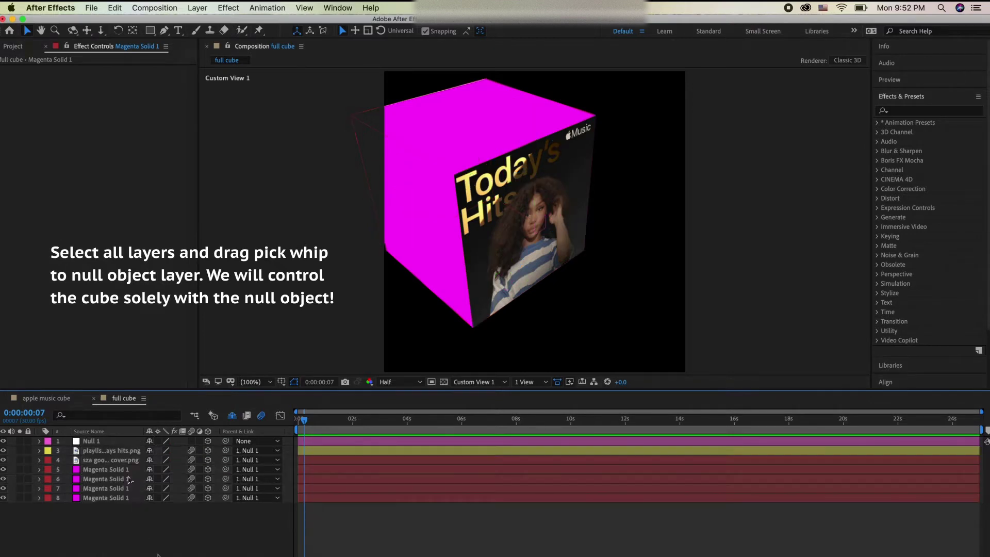
key(p)
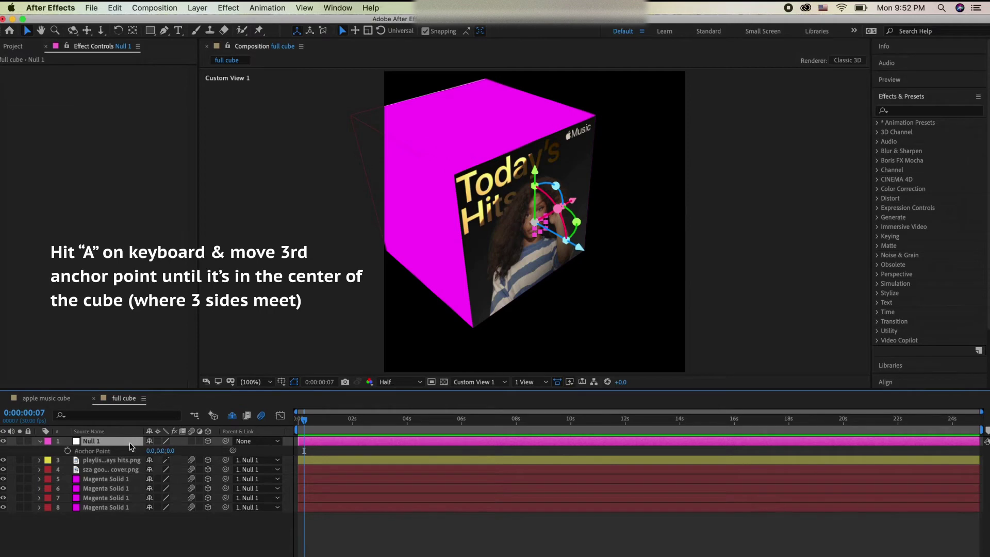
drag(172, 451, 526, 505)
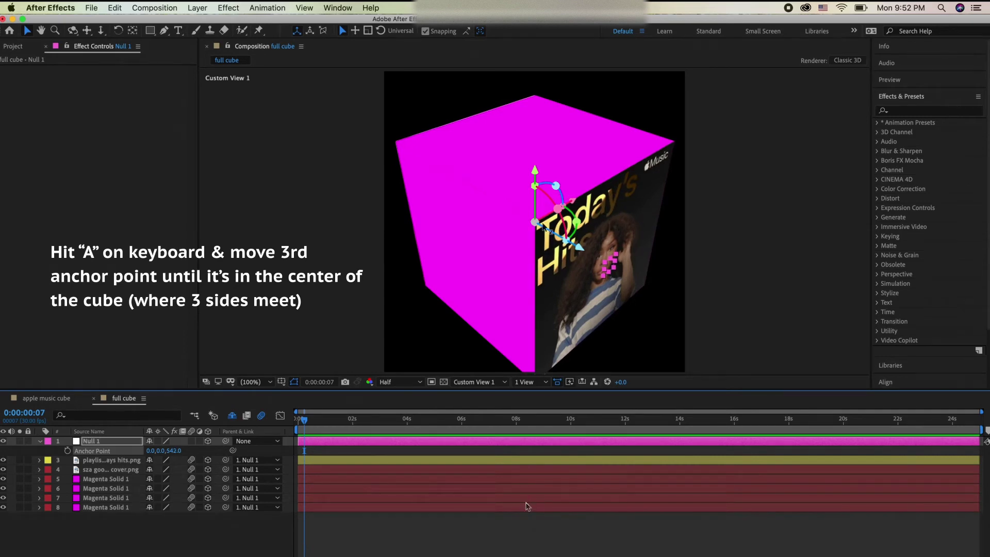
scroll(537, 129, up, 4)
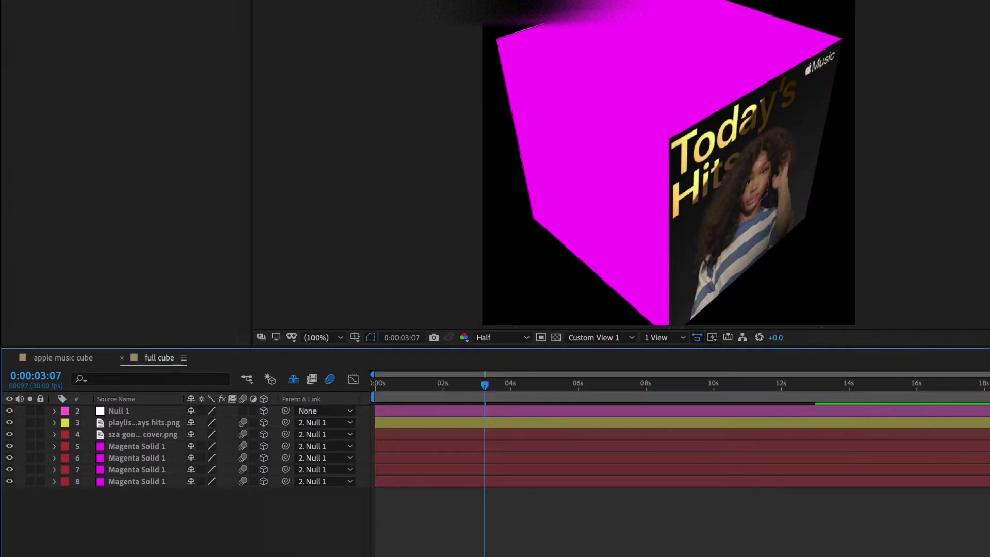
- Rotate Null 1 around Y until the sza good days cover and a magenta side face the view
click(118, 413)
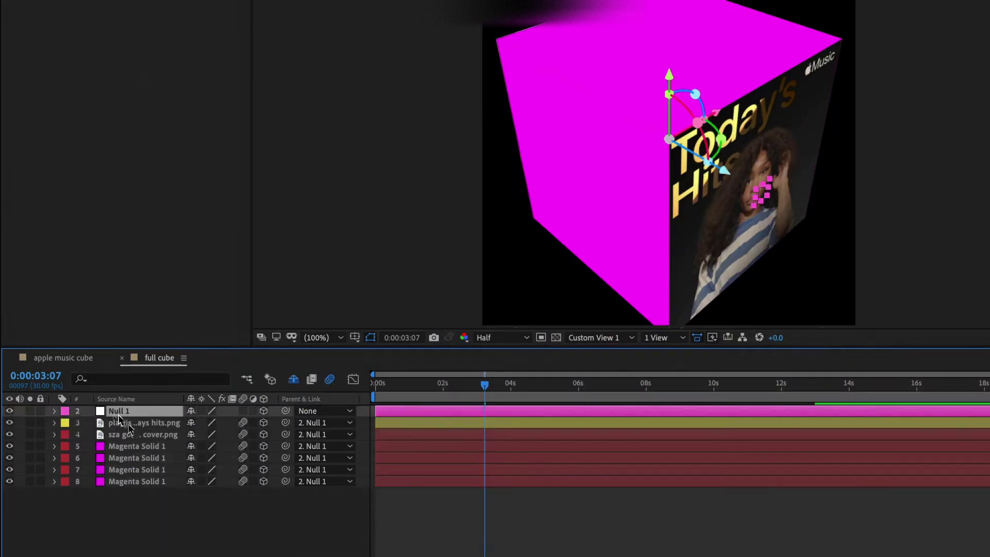
key(r)
drag(218, 444, 432, 487)
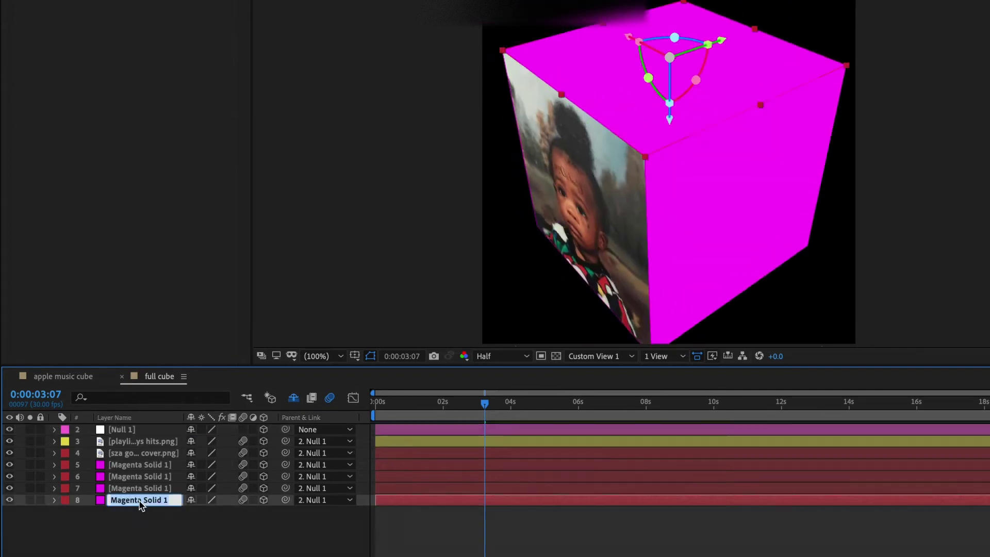
- Rename the cube's top solid to "top", give it an orange label and move it directly below the sza good days cover layer
text(top)
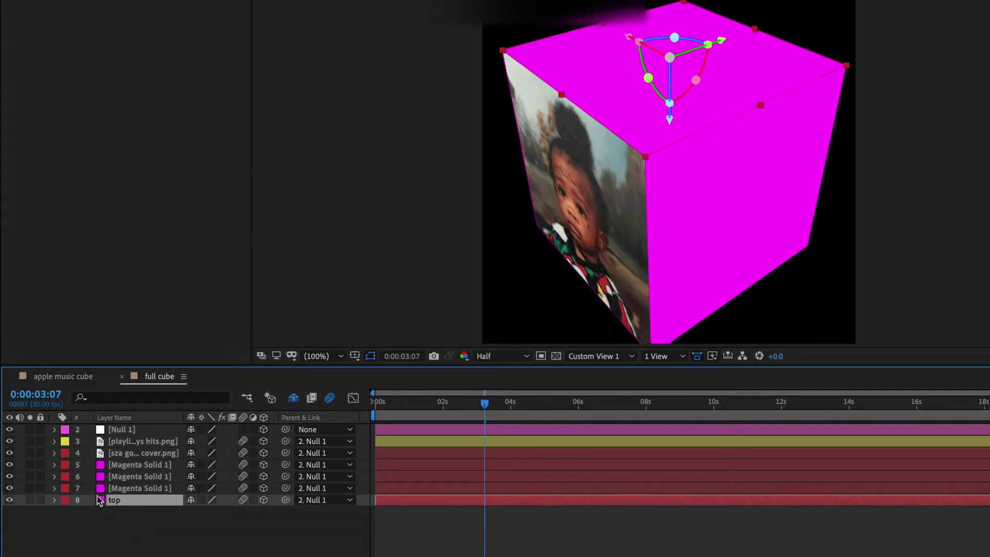
click(65, 499)
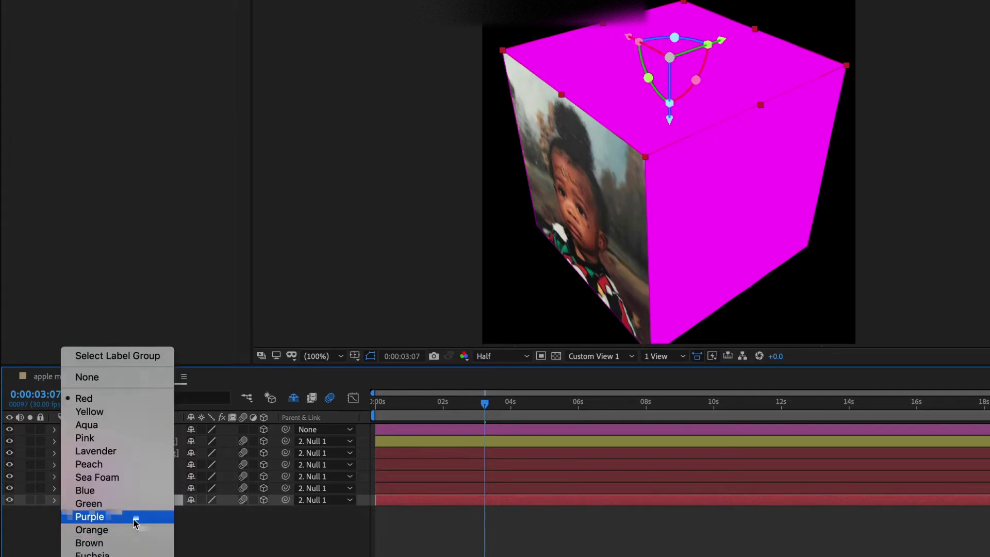
click(133, 530)
drag(152, 500, 95, 460)
- Rename the solid on the cube's visible side to "side", place it below the top layer and label it green
click(107, 503)
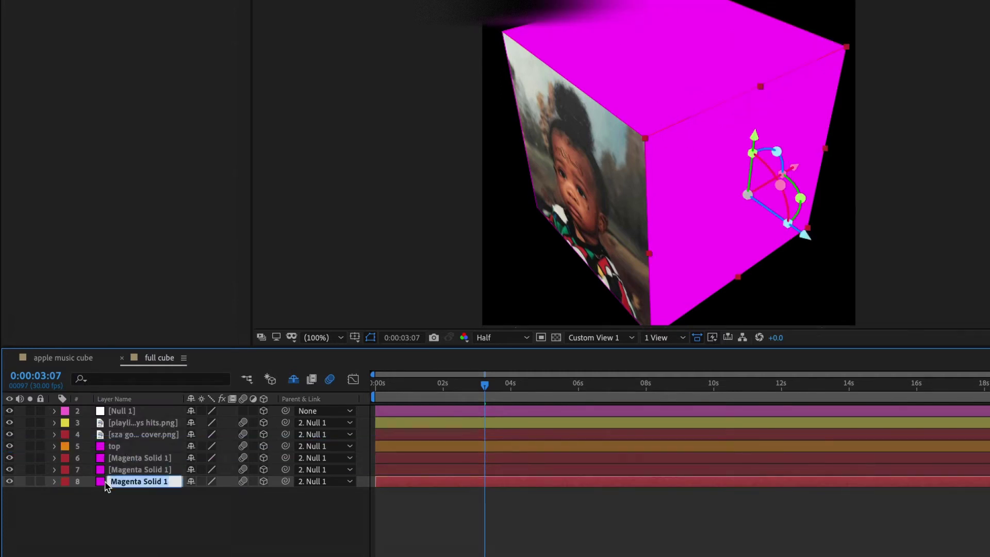
text(side)
key(Return)
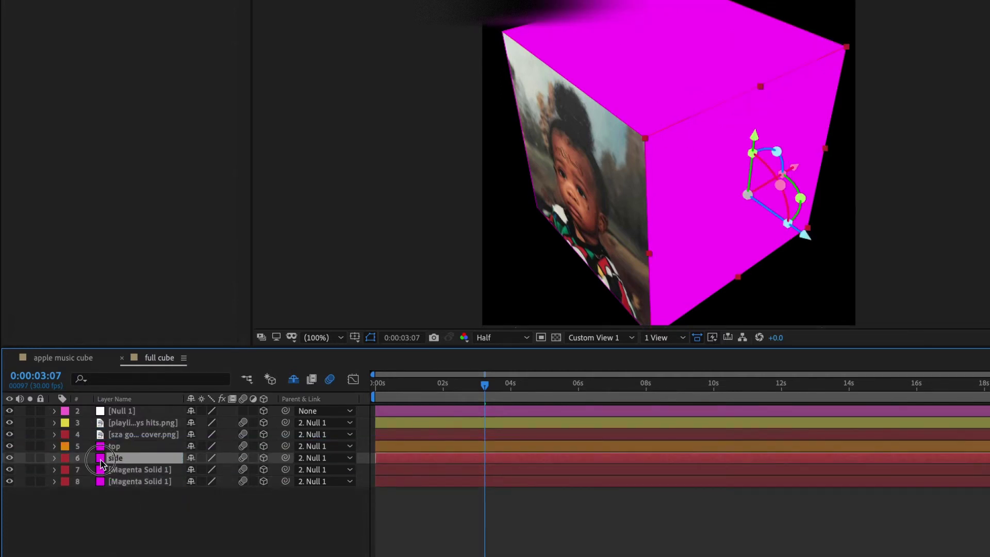
click(69, 458)
click(107, 484)
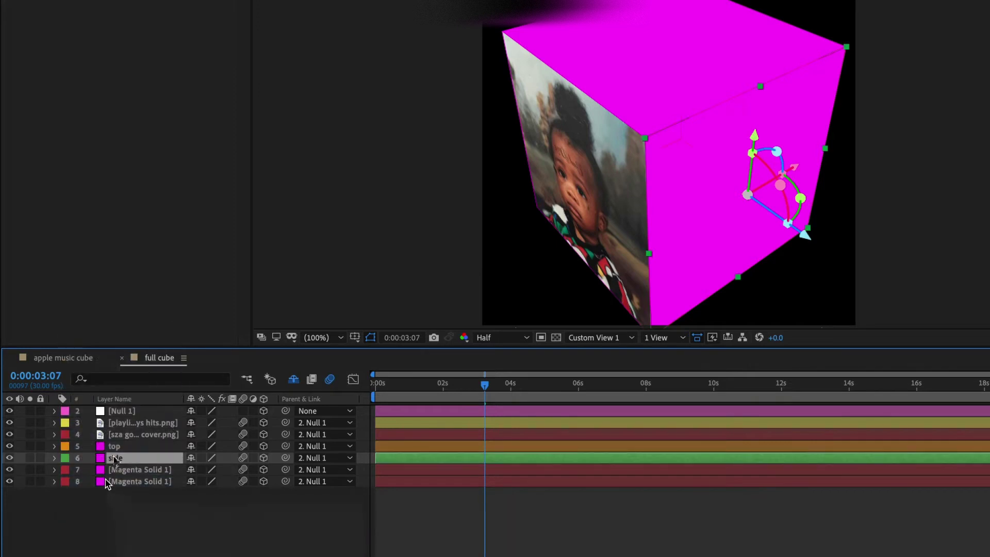
- Pre-compose the top layer as "top comp", leaving all attributes in full cube
click(143, 447)
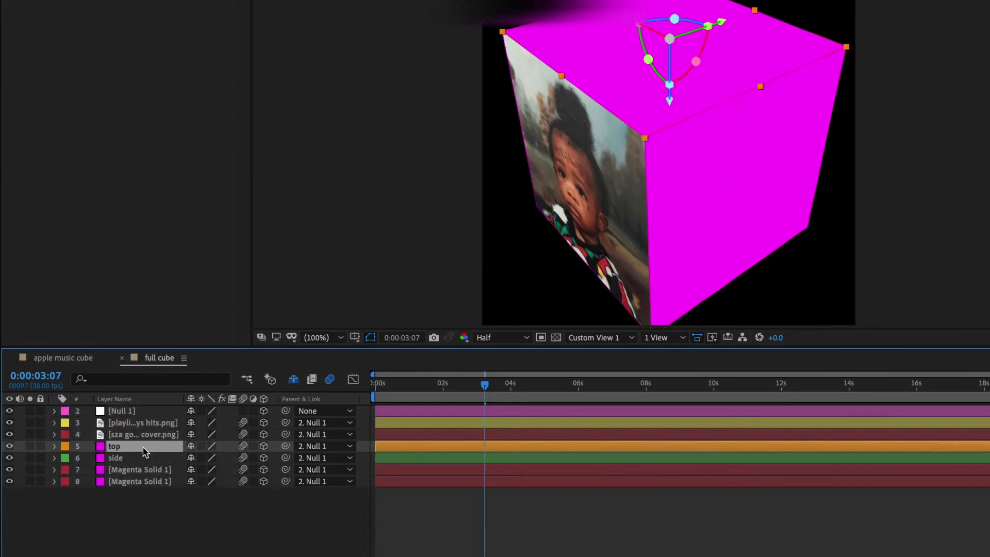
right_click(143, 451)
click(192, 517)
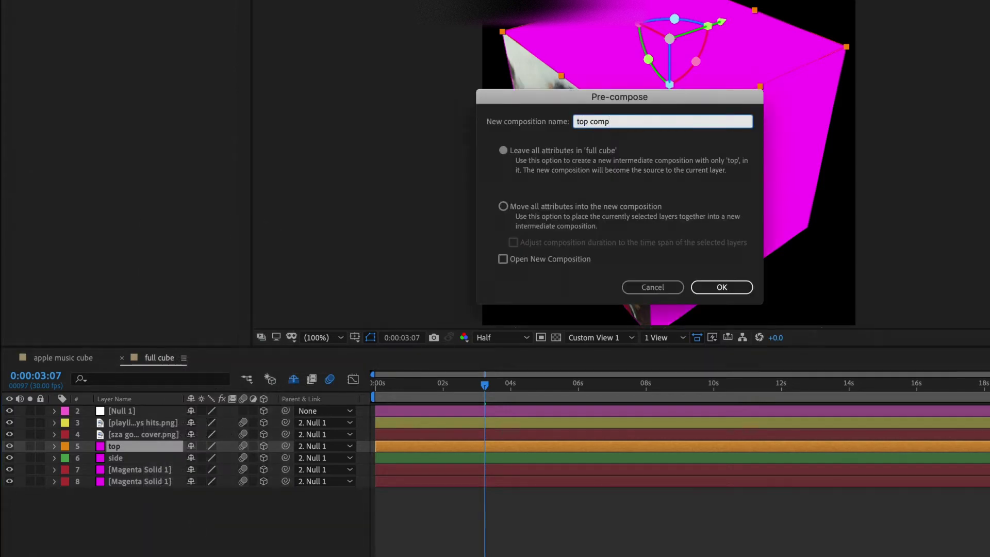
key(Return)
- Pre-compose the side layer as "side comp" and set its label back to green
right_click(152, 461)
click(209, 512)
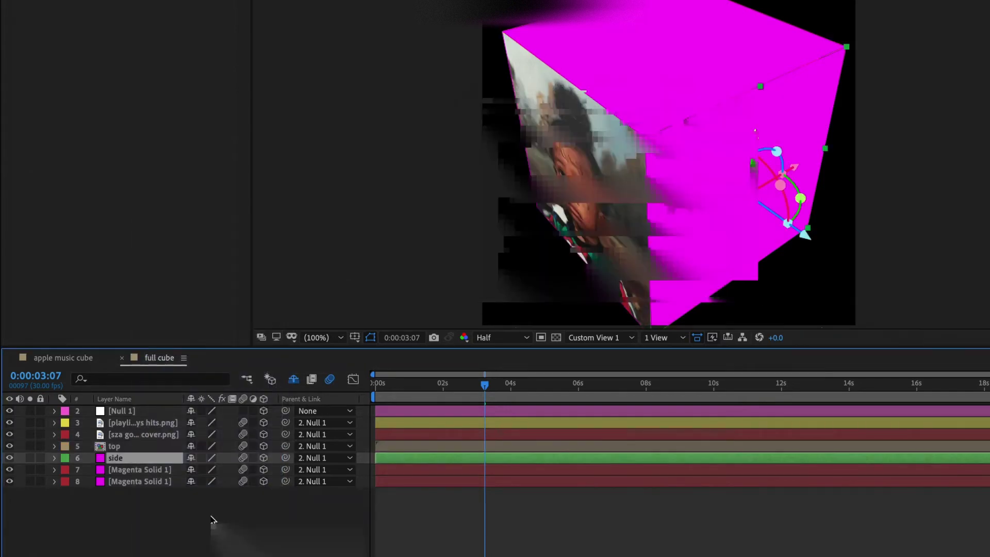
text(side comp)
key(Return)
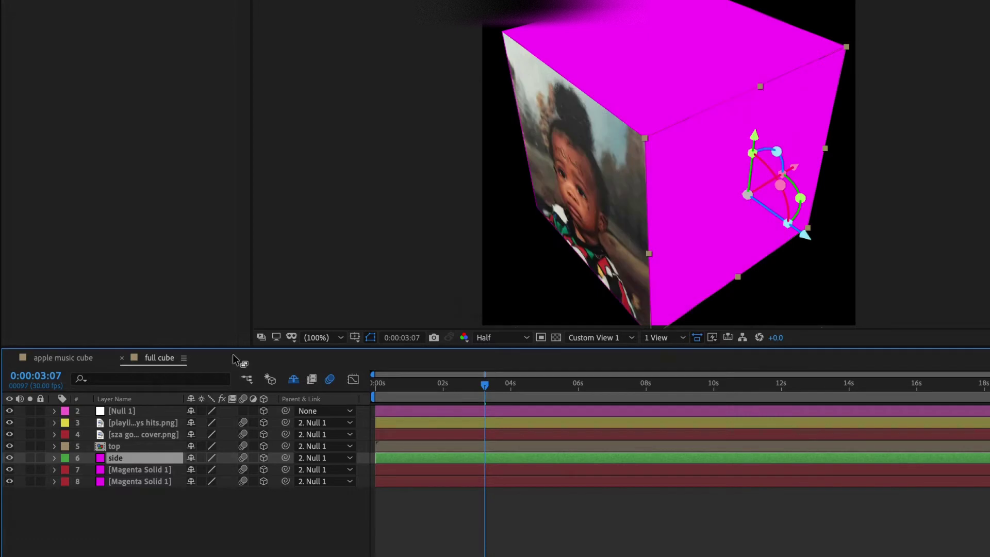
click(65, 458)
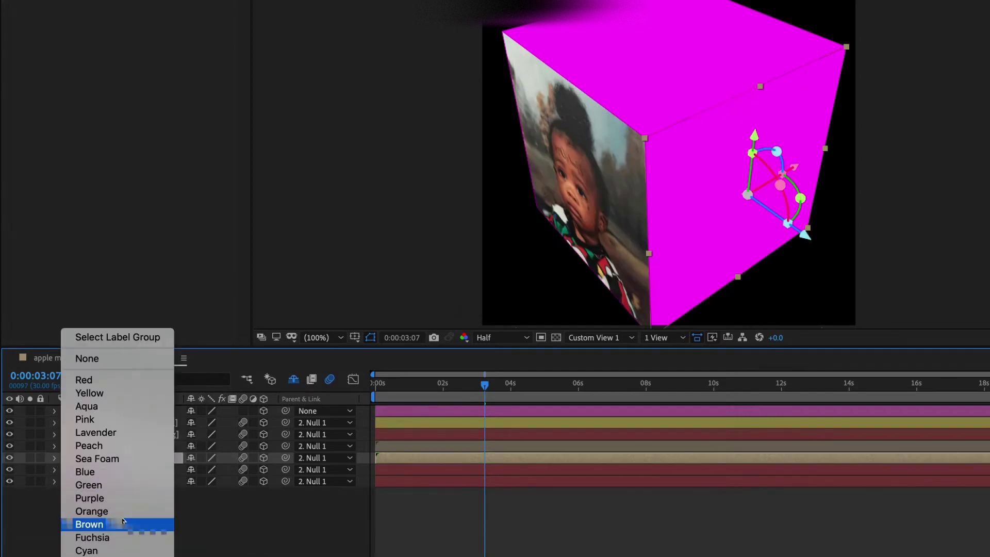
click(122, 484)
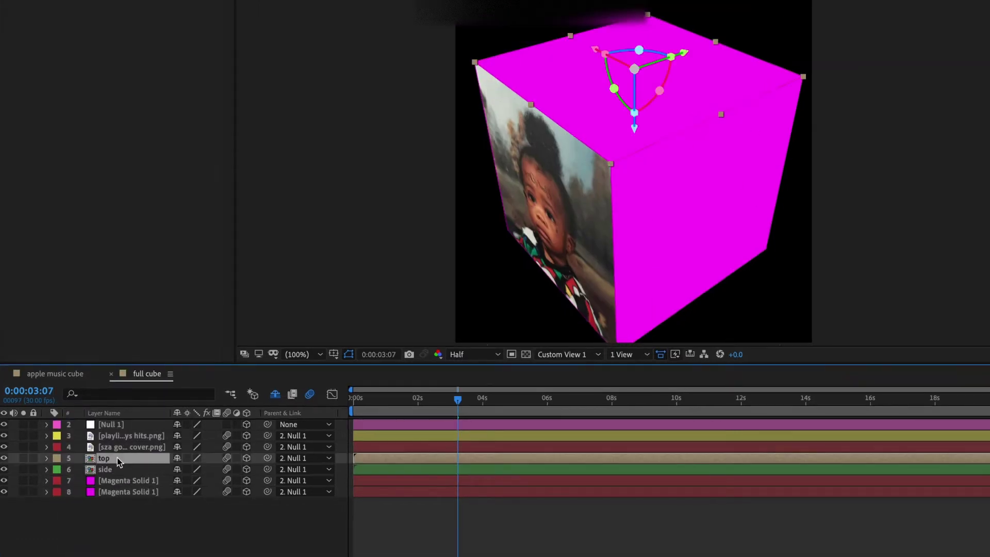
- Open top comp and add the text "Today's Top Hits" over the magenta solid
double_click(127, 447)
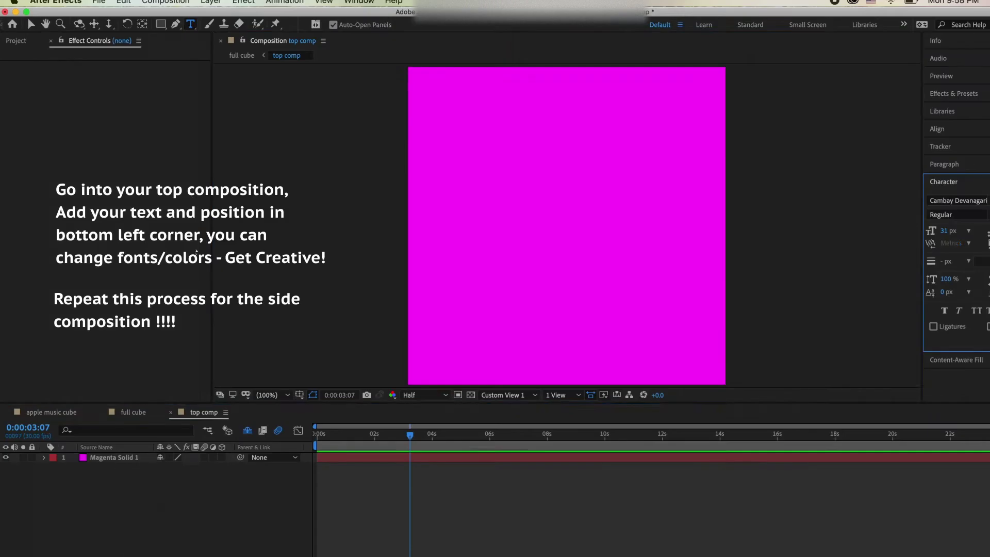
click(477, 214)
text(Today's Top Hits)
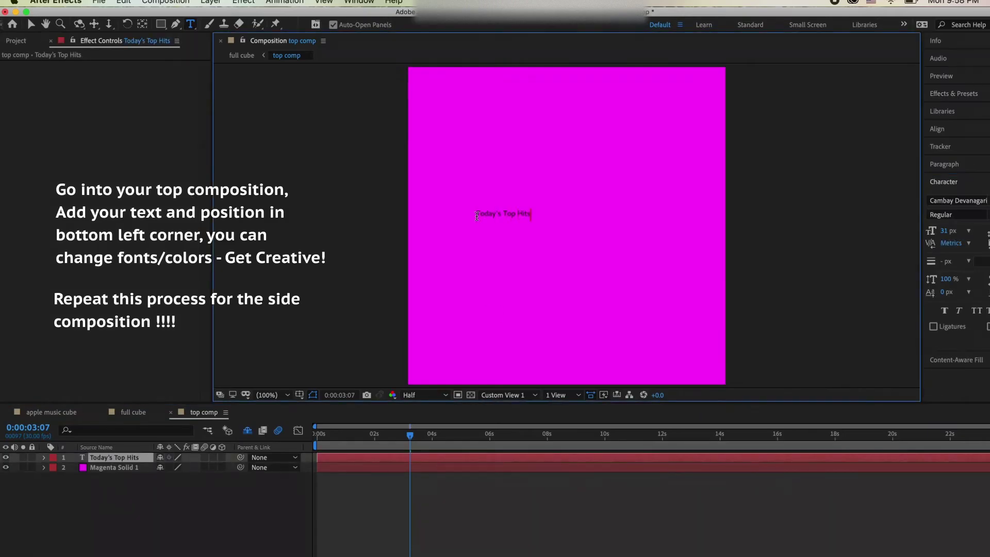
- Scale up the "Today's Top Hits" text and position it in the lower-left corner of top comp
click(115, 457)
key(s)
drag(175, 468, 298, 471)
key(v)
drag(476, 219, 419, 335)
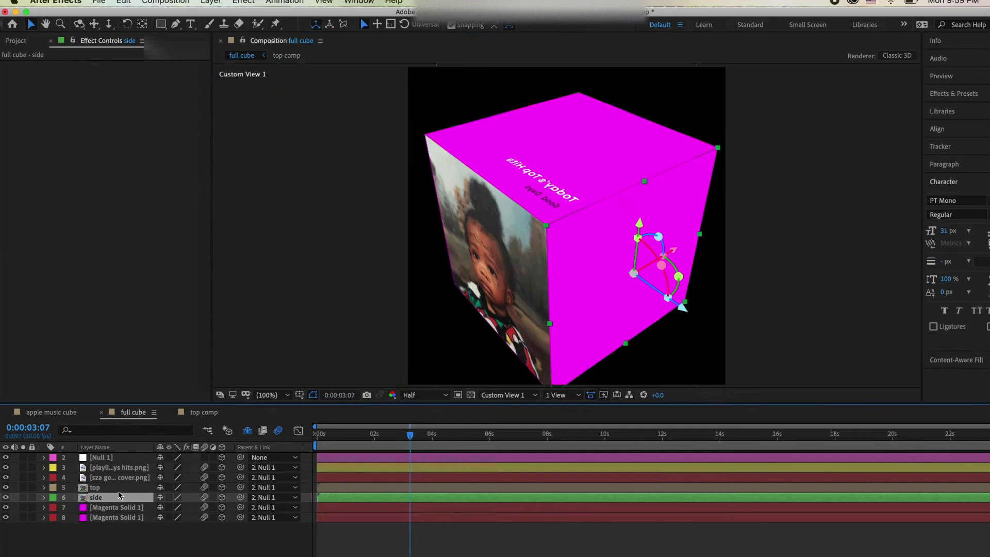
- Flip the top layer horizontally in full cube so its text reads correctly, and check the text up close
click(125, 489)
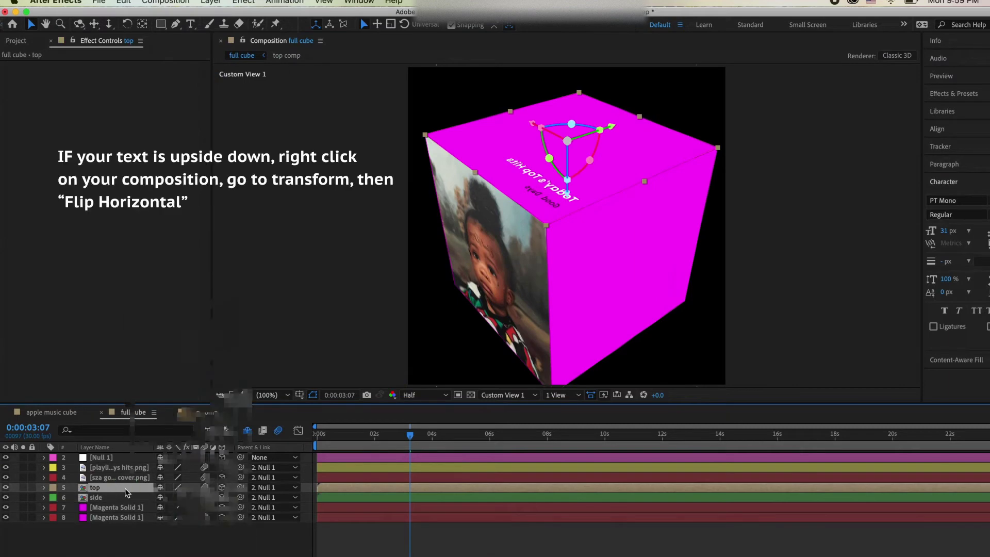
right_click(126, 492)
mouse_move(232, 348)
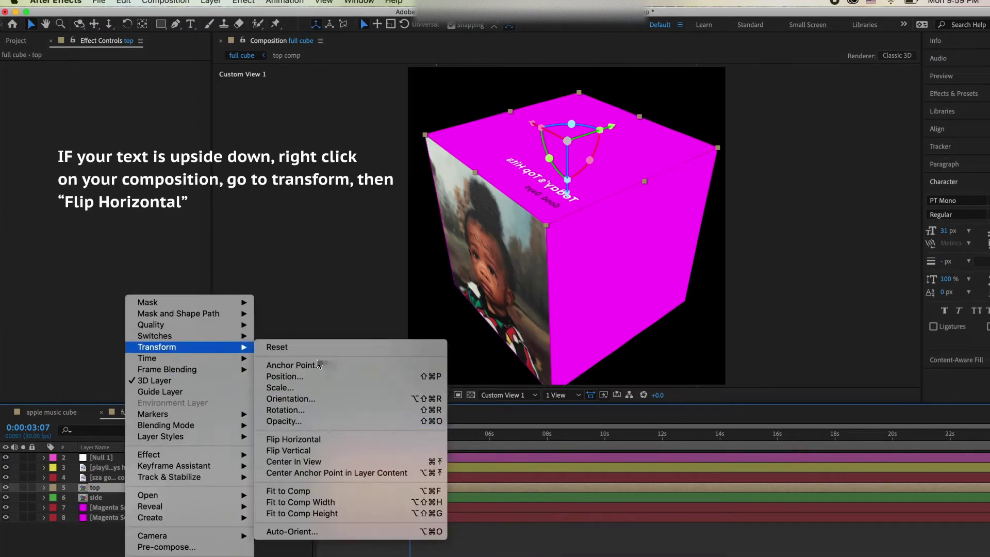
click(330, 439)
scroll(481, 135, up, 2)
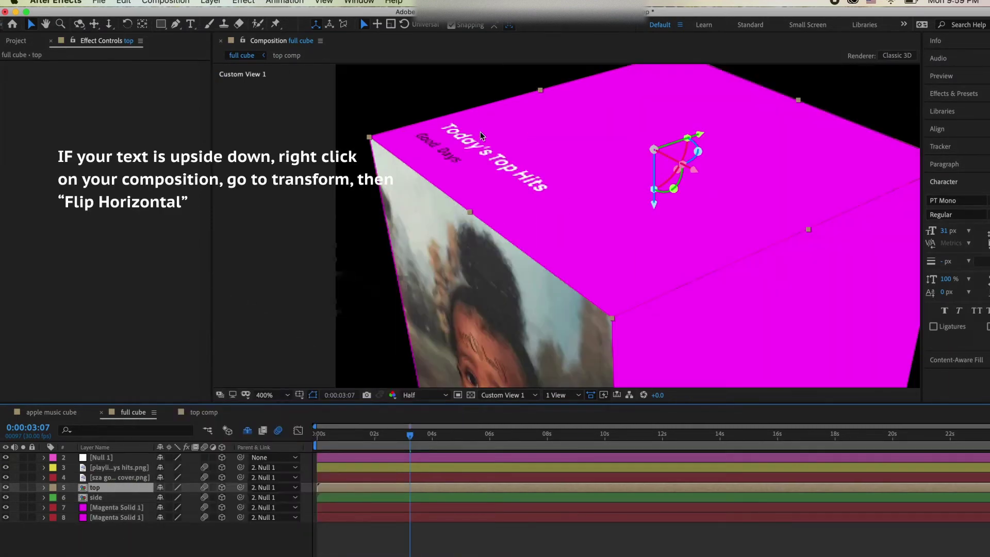
scroll(480, 135, down, 2)
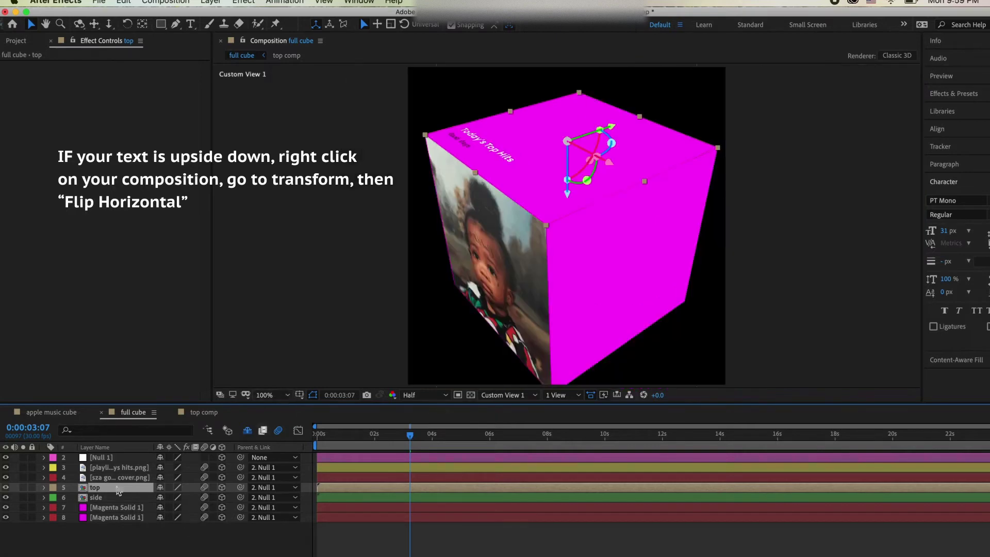
- Open top comp and set the opacity of its magenta solid to 0%
double_click(118, 490)
click(114, 477)
key(t)
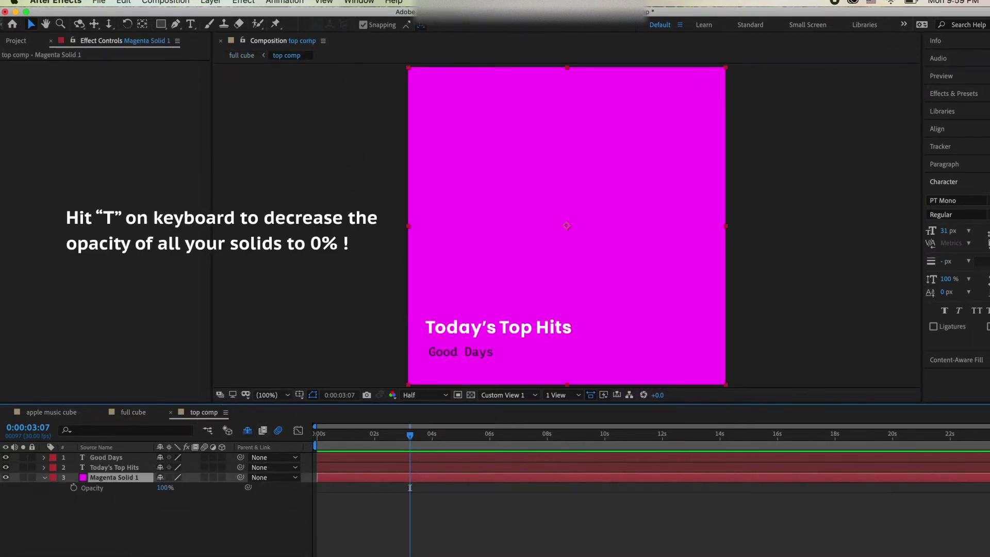
drag(166, 488, 83, 496)
click(61, 508)
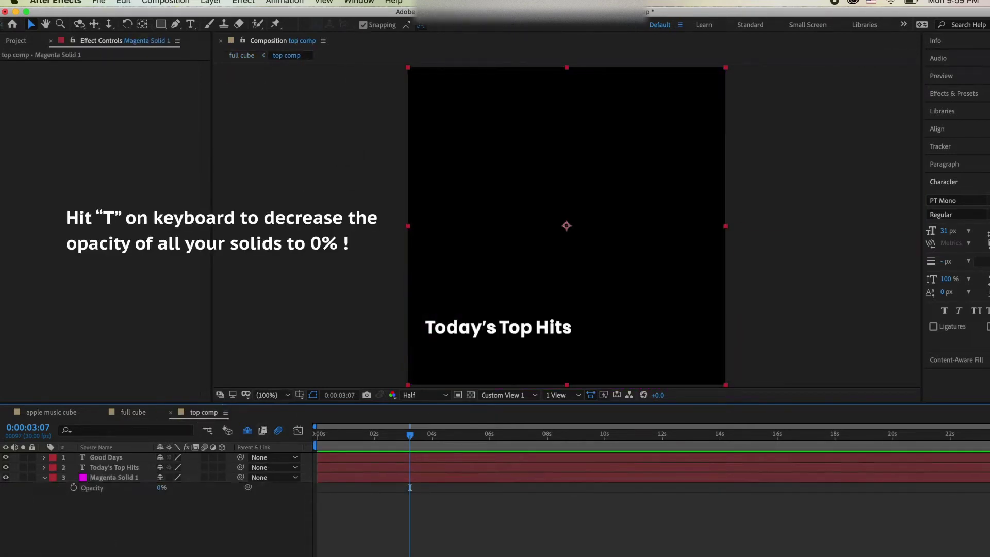
- Return to full cube and set the opacity of the two remaining magenta solids, layers 7 and 8, to 0%
click(132, 413)
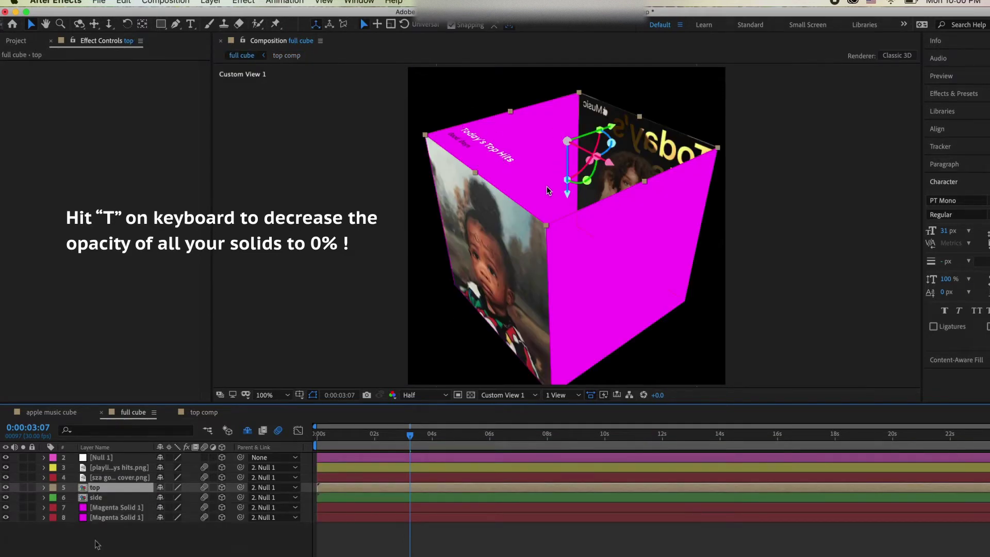
click(108, 509)
key(t)
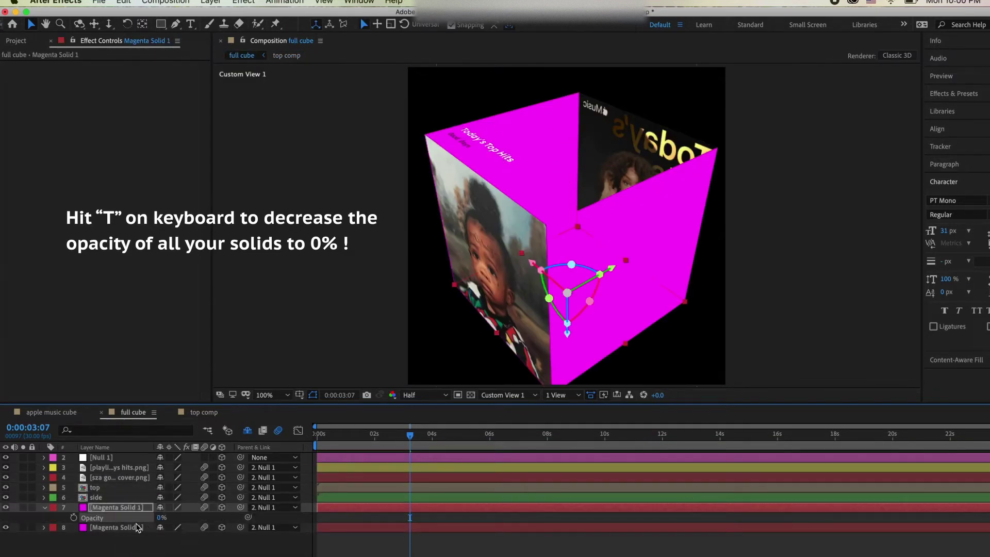
click(137, 527)
key(t)
drag(162, 537, 104, 550)
click(104, 553)
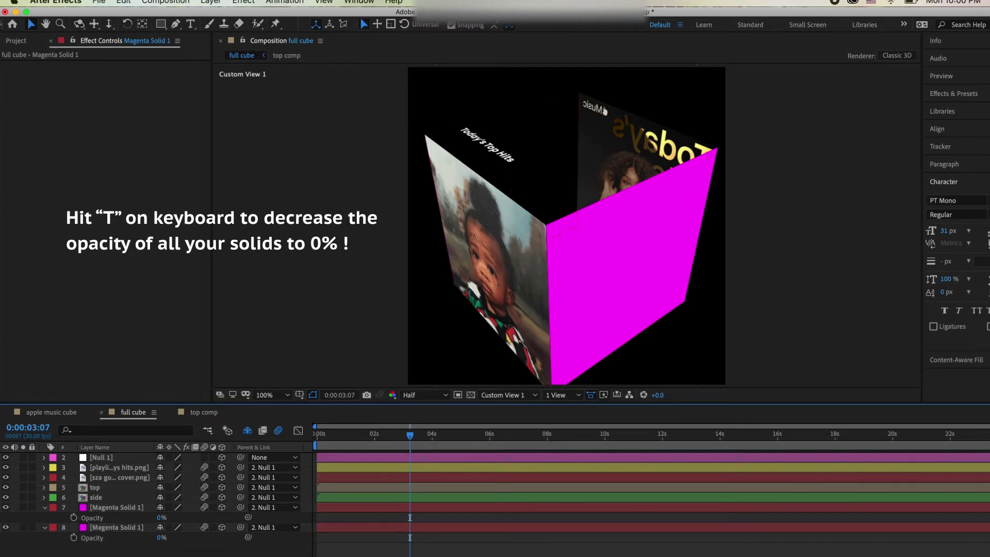
- Collapse the opacity properties of the two magenta solids and open side comp
click(45, 528)
click(45, 508)
double_click(113, 499)
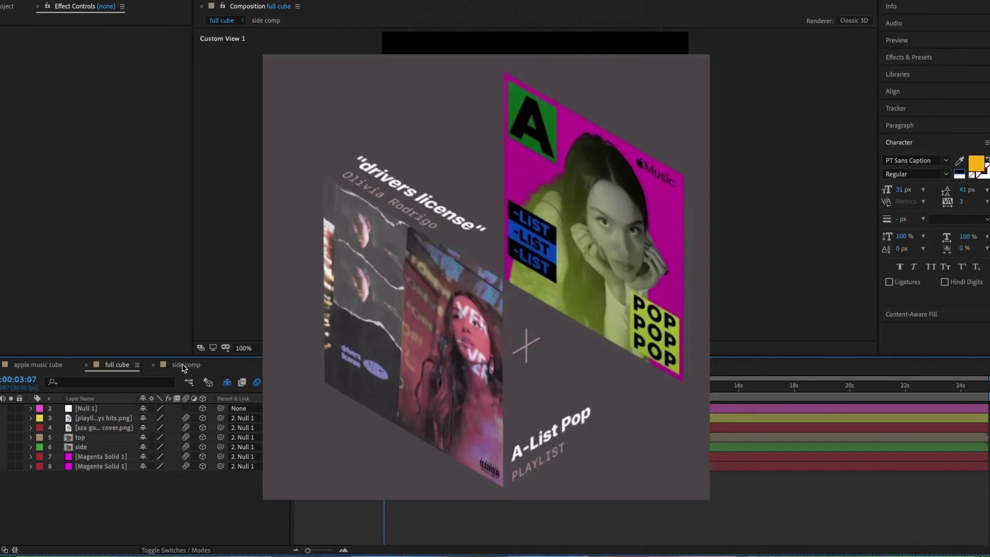
click(183, 365)
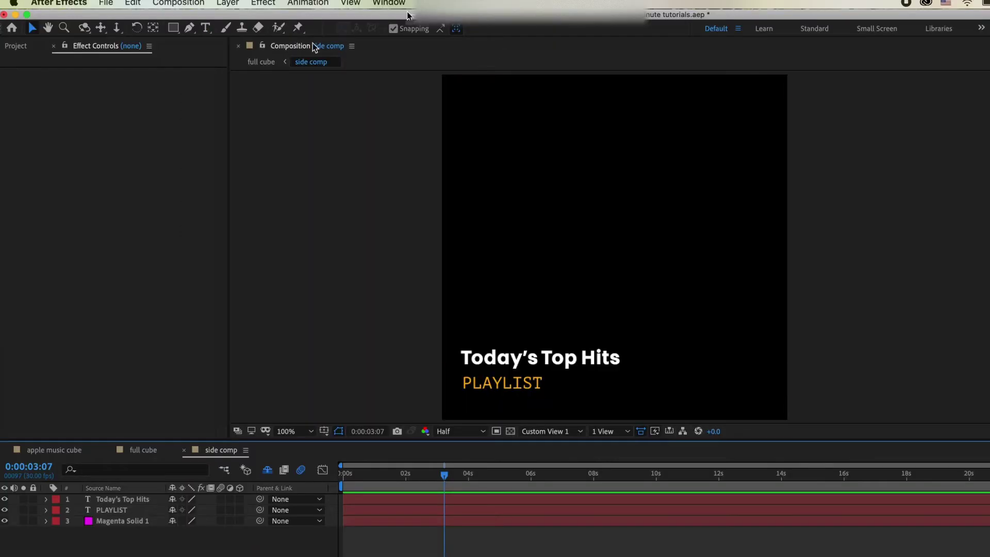
- Activate the Pen tool and sample the orange of the PLAYLIST text as its stroke color
click(189, 27)
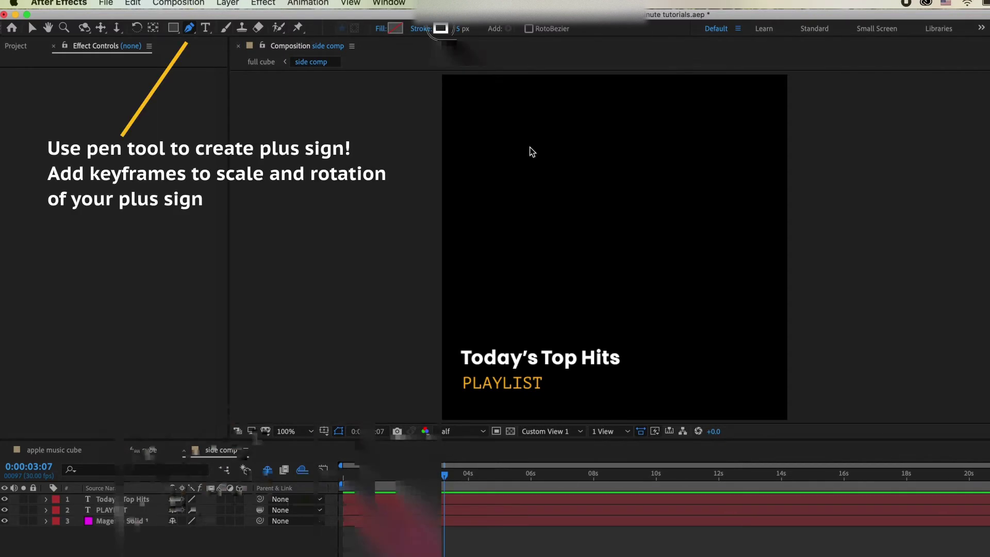
click(441, 29)
click(384, 490)
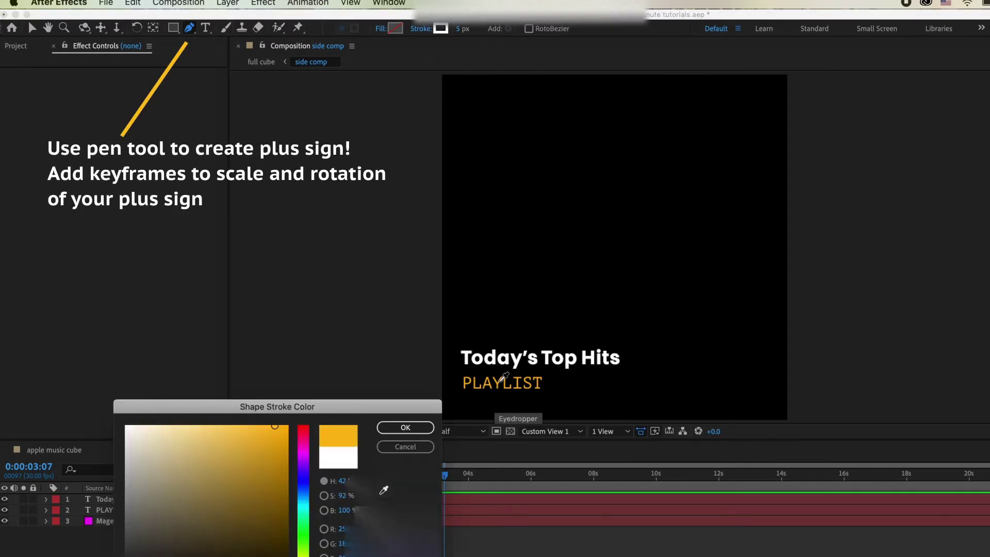
click(497, 383)
click(405, 427)
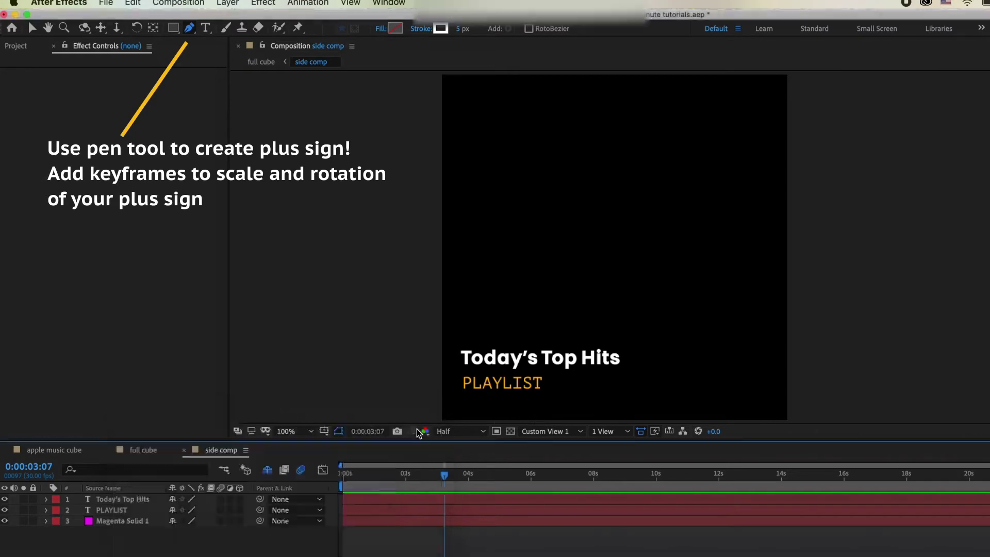
- Draw a plus sign above the text in side comp from one vertical and one horizontal line on the same shape layer
click(499, 224)
click(500, 276)
click(173, 540)
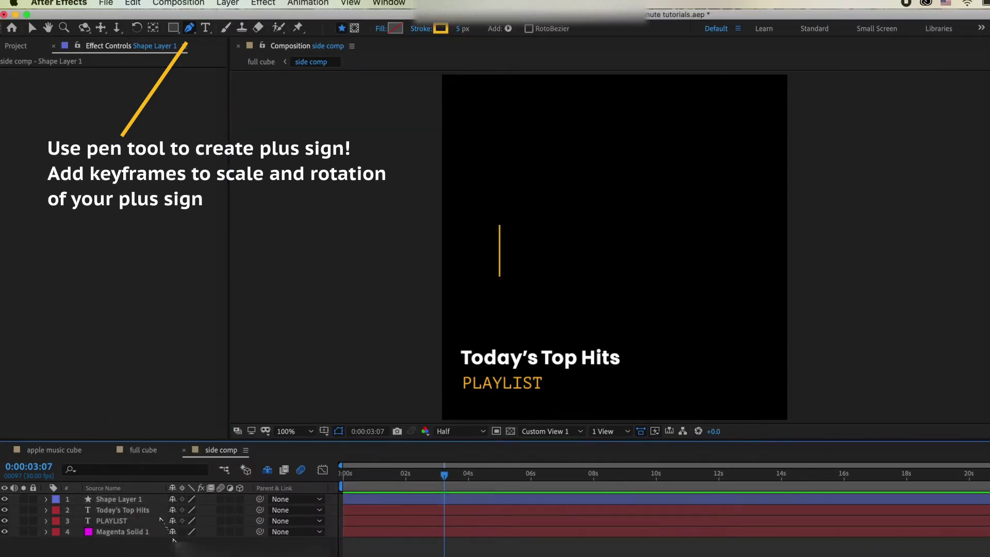
click(168, 498)
click(474, 251)
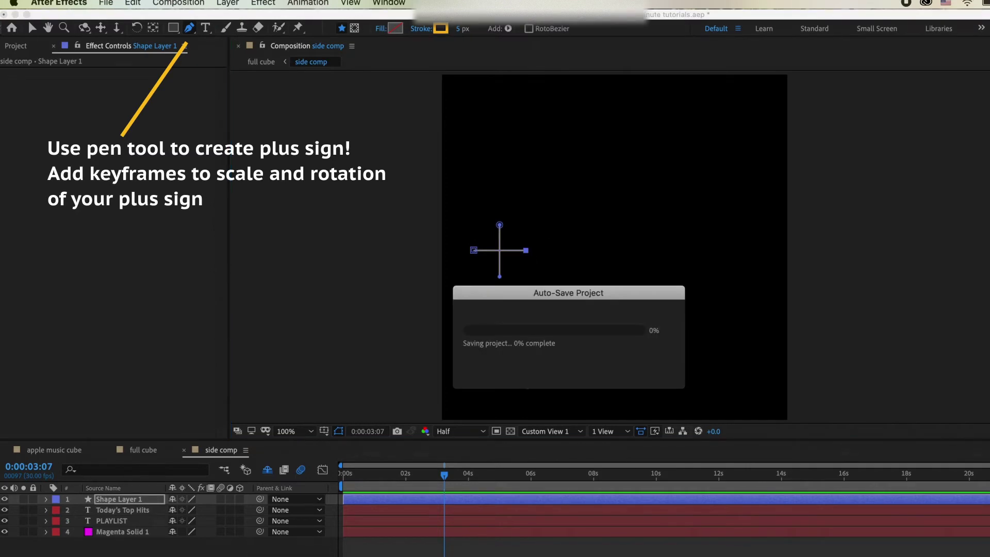
- Move the plus sign's anchor point to the center where its two lines cross
click(139, 499)
key(y)
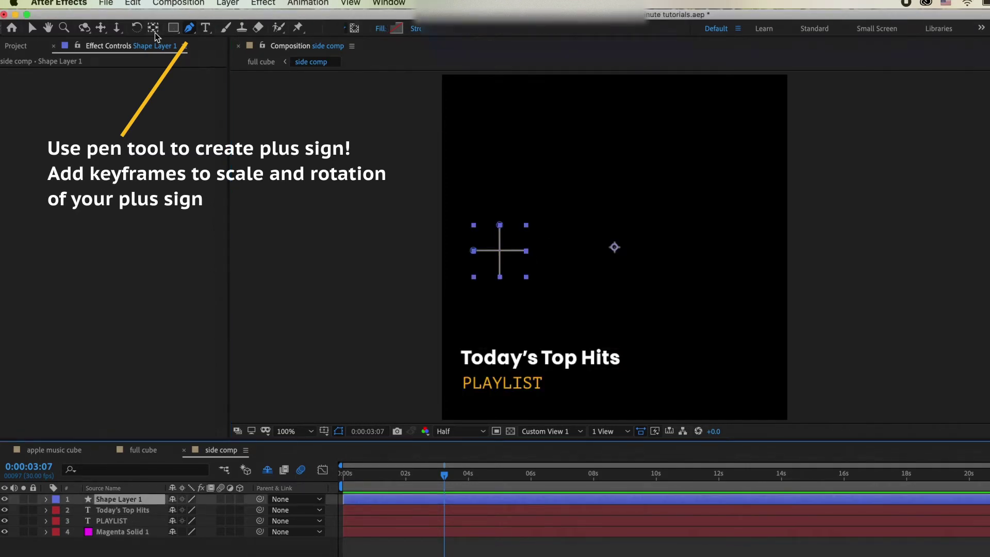
drag(614, 247, 500, 250)
click(651, 343)
- Scale the plus sign down to 79% and shift it slightly left toward the text's left edge
click(151, 501)
key(s)
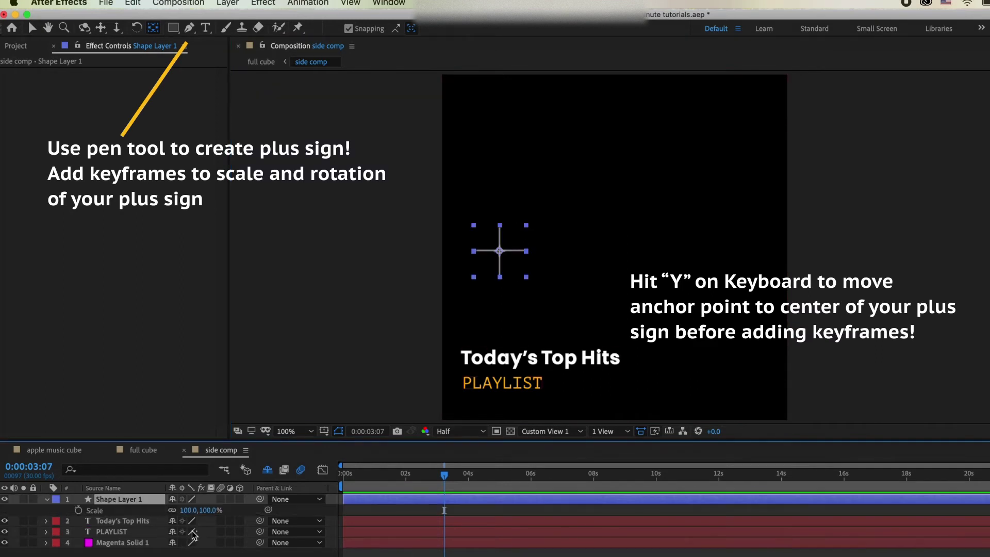
key(v)
drag(210, 512, 196, 514)
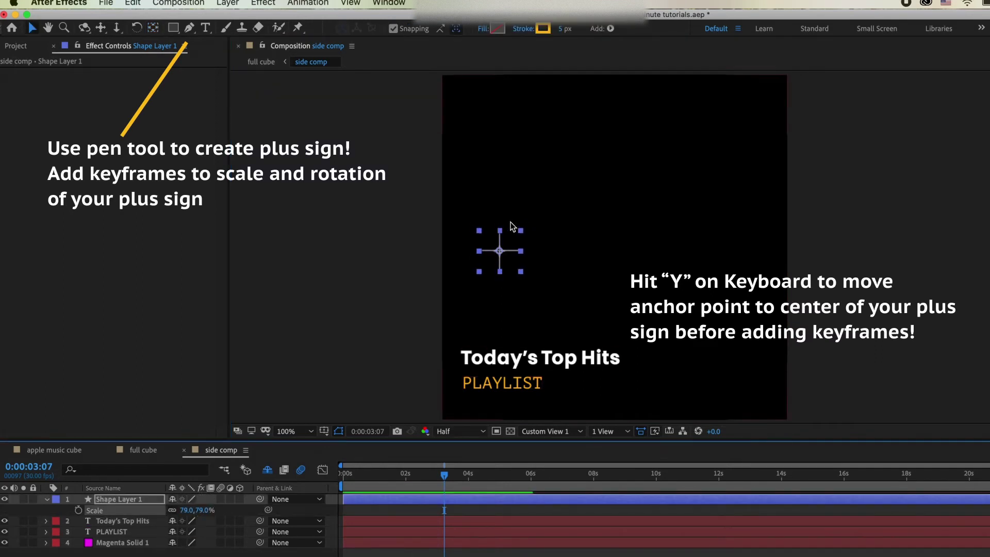
drag(499, 250, 486, 250)
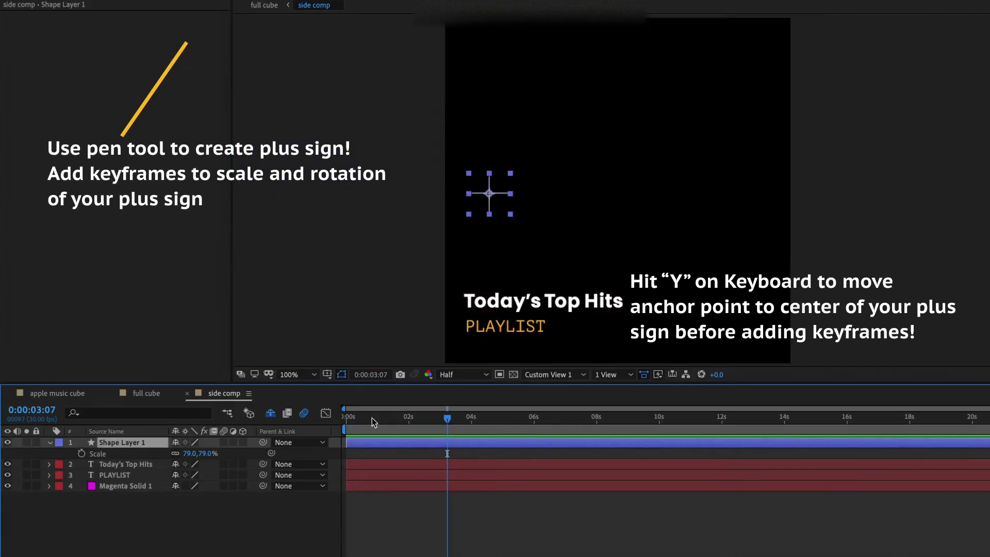
- Keyframe the plus sign's scale at 79% on 0:00:00:24 and at 0% on 0:00:00:00
click(371, 418)
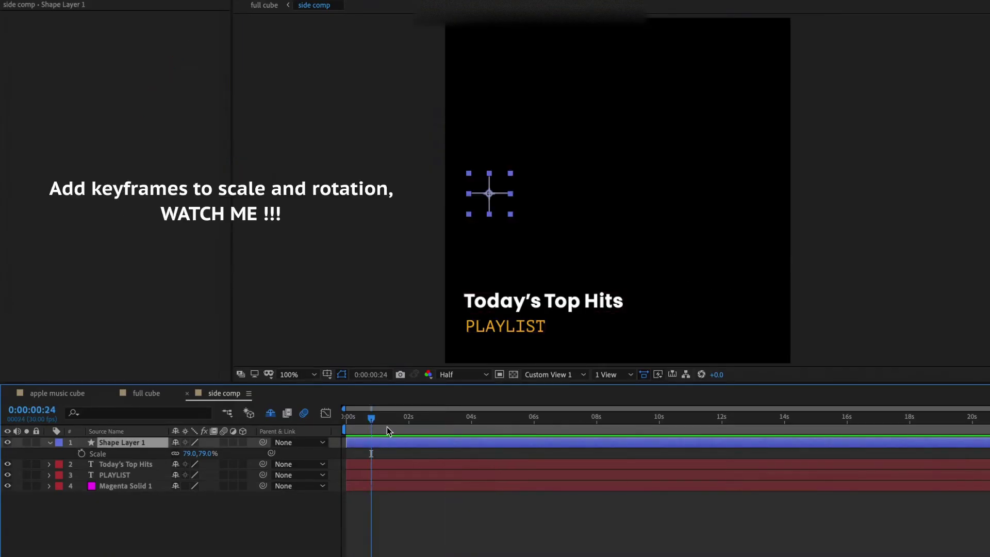
click(81, 453)
key(Home)
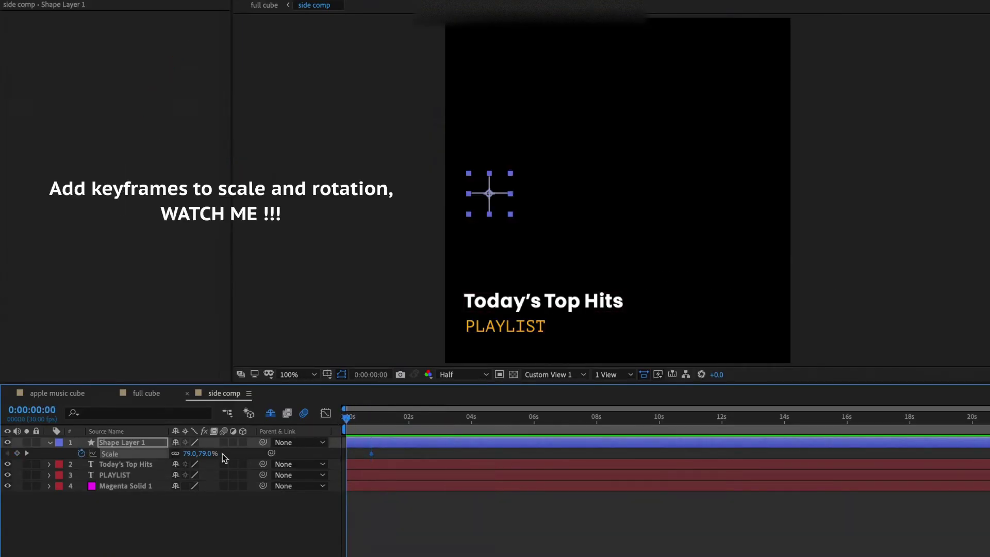
click(220, 453)
text(0)
key(Return)
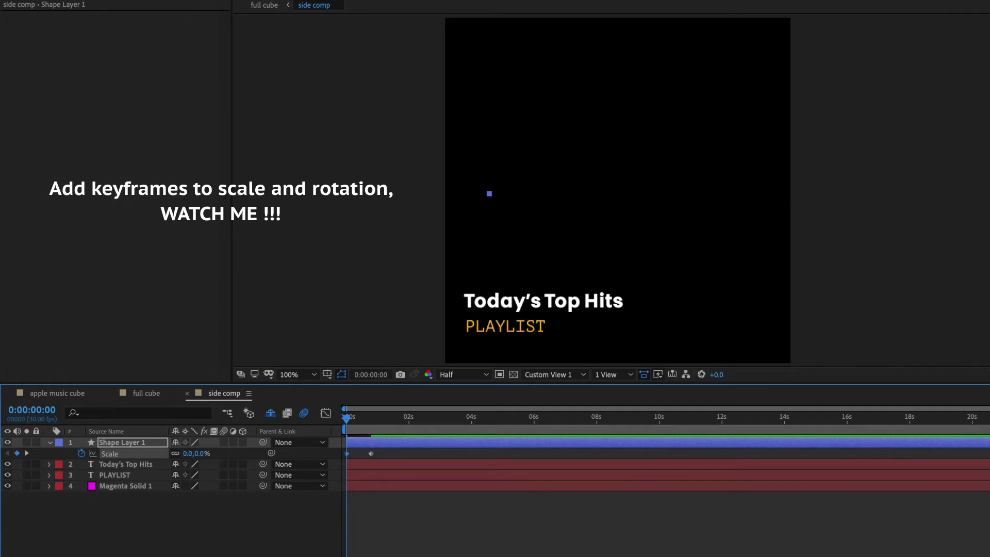
- Move the plus sign's 79% scale keyframe to 0:00:00:13, enable motion blur on its layer and preview the growth
drag(372, 454, 367, 453)
click(224, 442)
drag(365, 454, 360, 454)
key(space)
key(space)
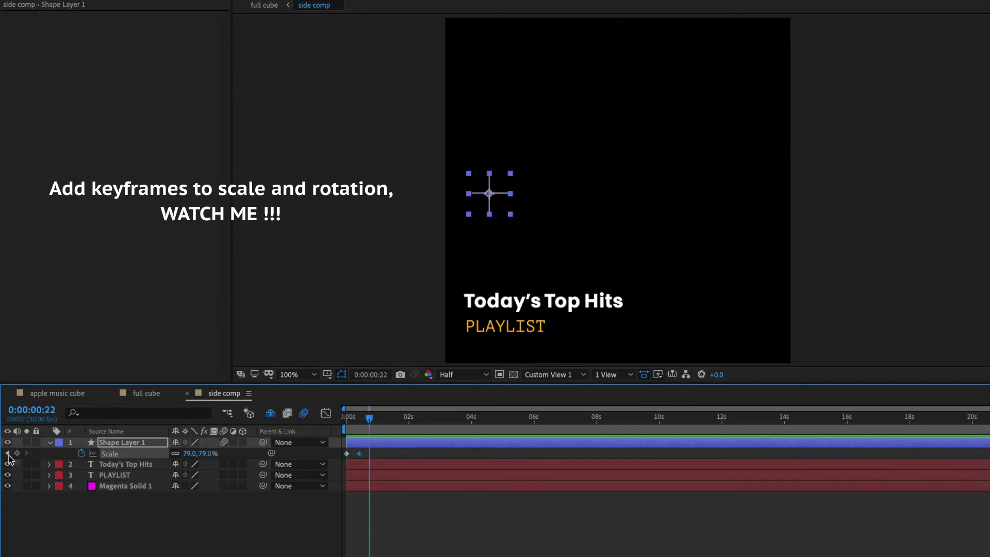
key(space)
- Keyframe the plus sign's rotation from -111° at 0:00:00:00 to 0° at 0:00:00:13 and scrub through the spin
key(r)
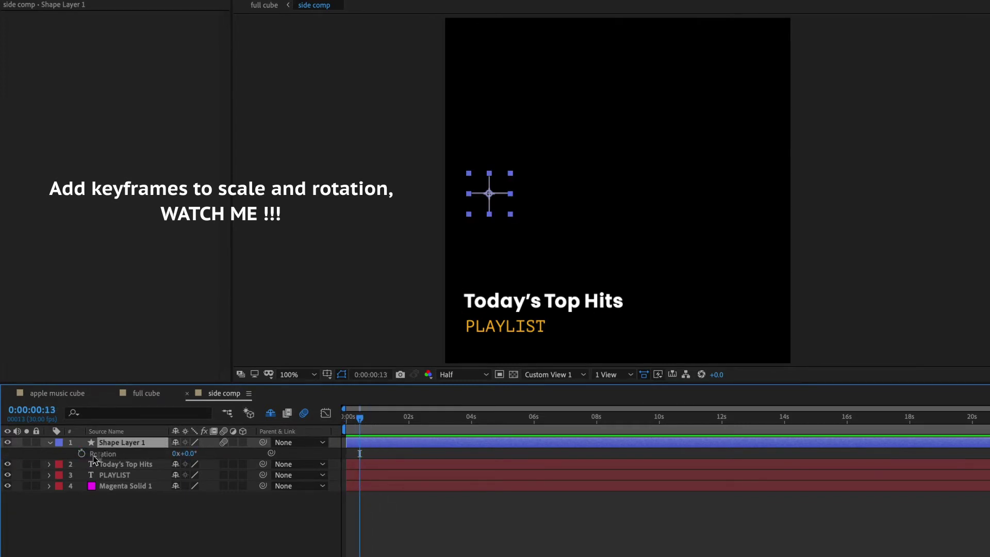
key(alt+shift+r)
key(u)
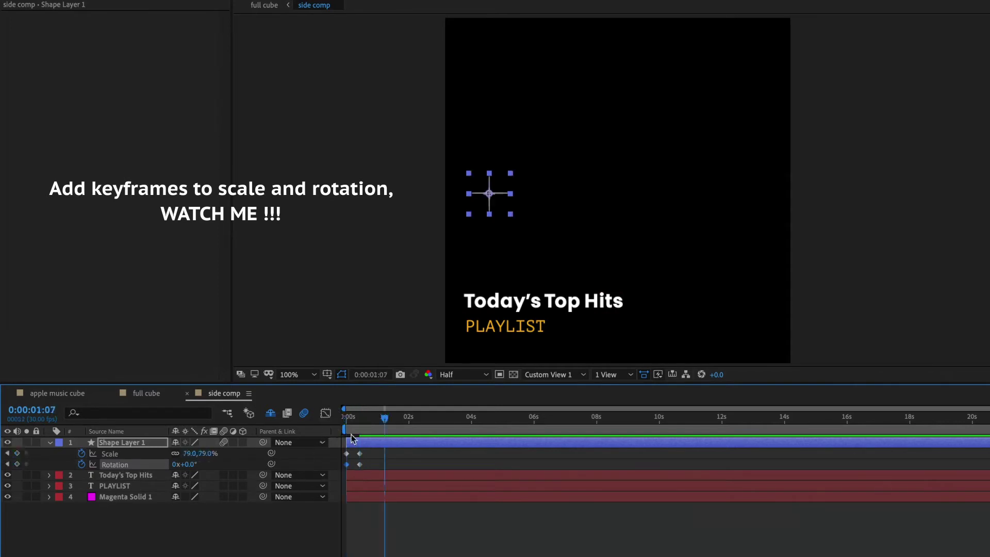
drag(356, 421, 346, 420)
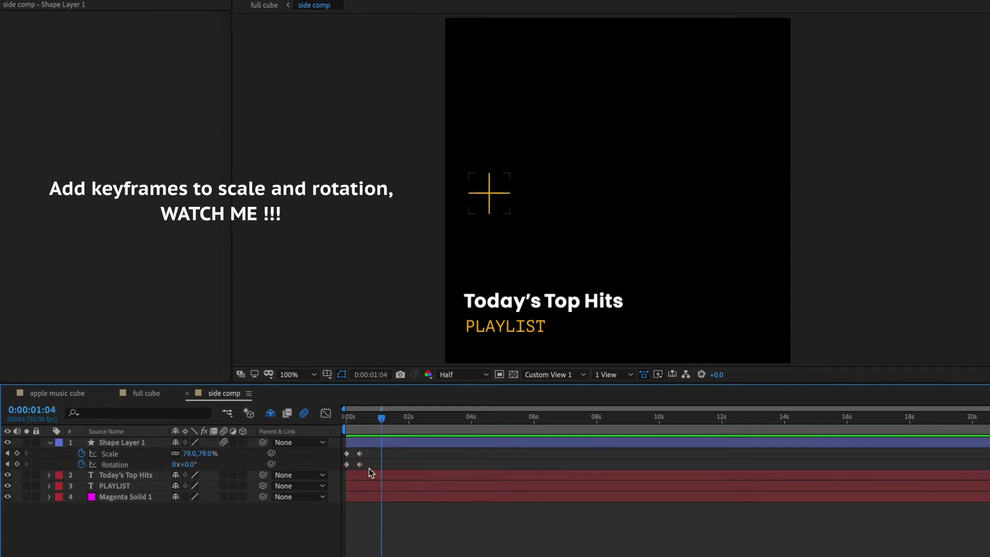
- Preview the plus sign animation on the cube in full cube
click(146, 394)
key(Home)
key(space)
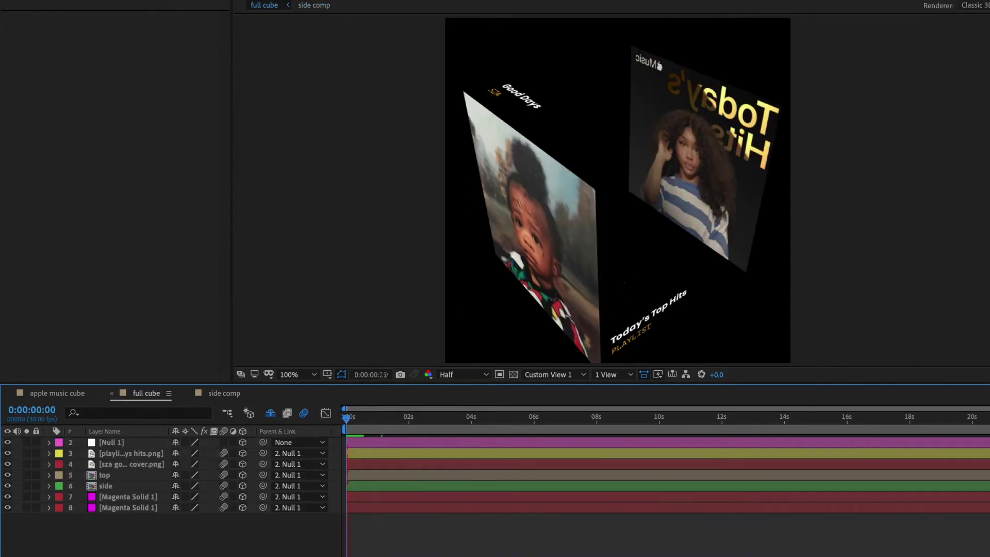
- In side comp, add position keyframes at 0:00:00:29 to the "Today's Top Hits" and PLAYLIST text layers
click(231, 395)
click(137, 475)
shift+click(134, 465)
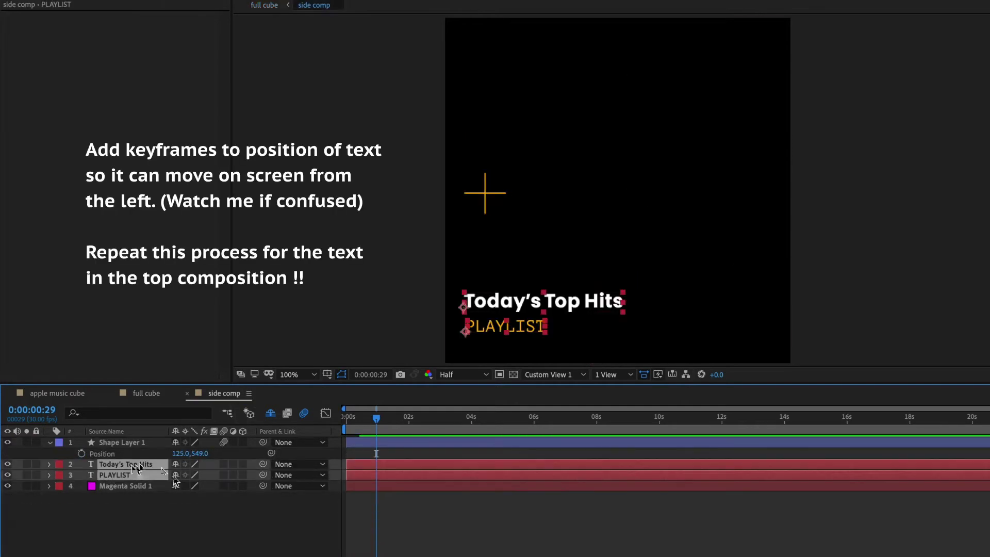
key(alt+shift+p)
key(Home)
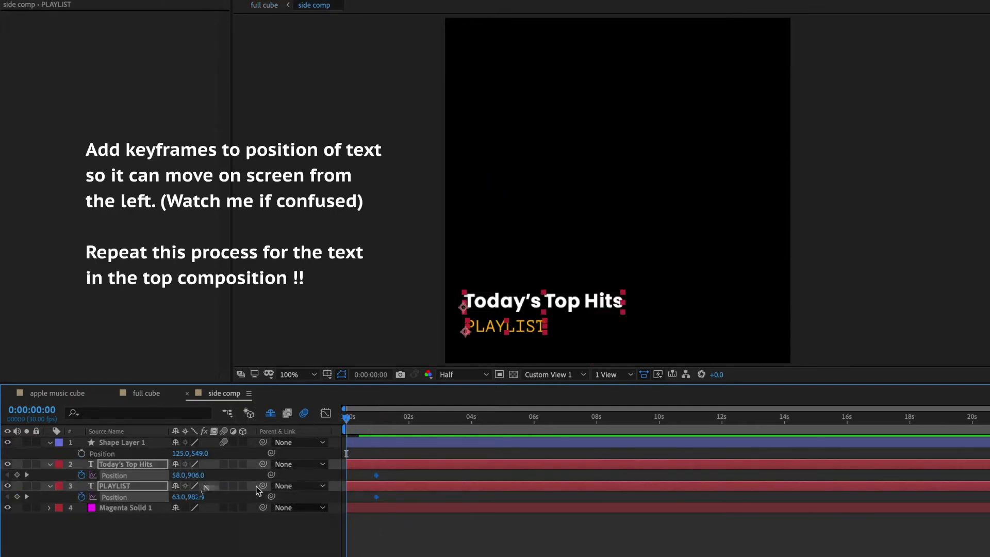
- At the plus sign's last keyframe, 0:00:00:13, keyframe both texts off-screen left, with X position -512 for "Today's Top Hits" and -507 for PLAYLIST
click(367, 442)
key(u)
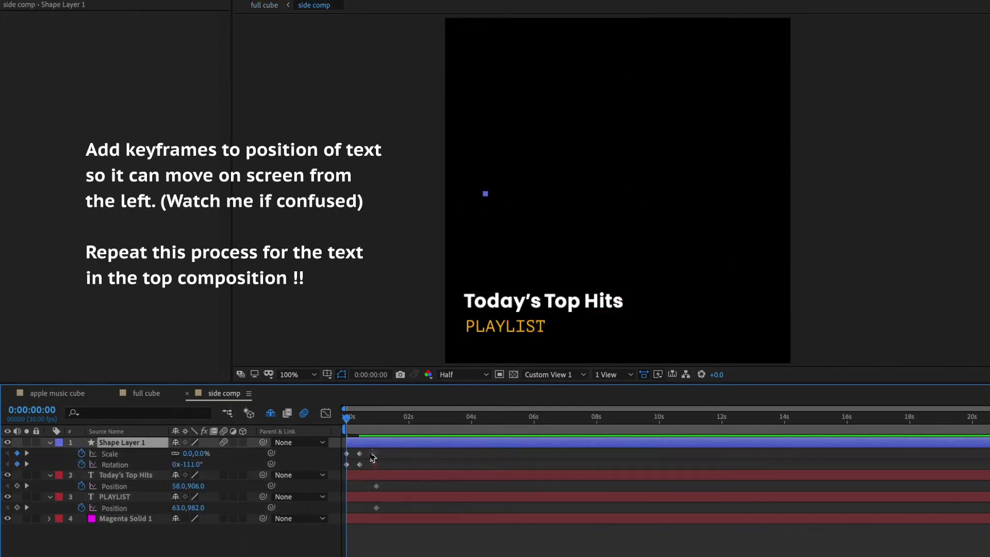
click(26, 454)
click(141, 533)
click(140, 478)
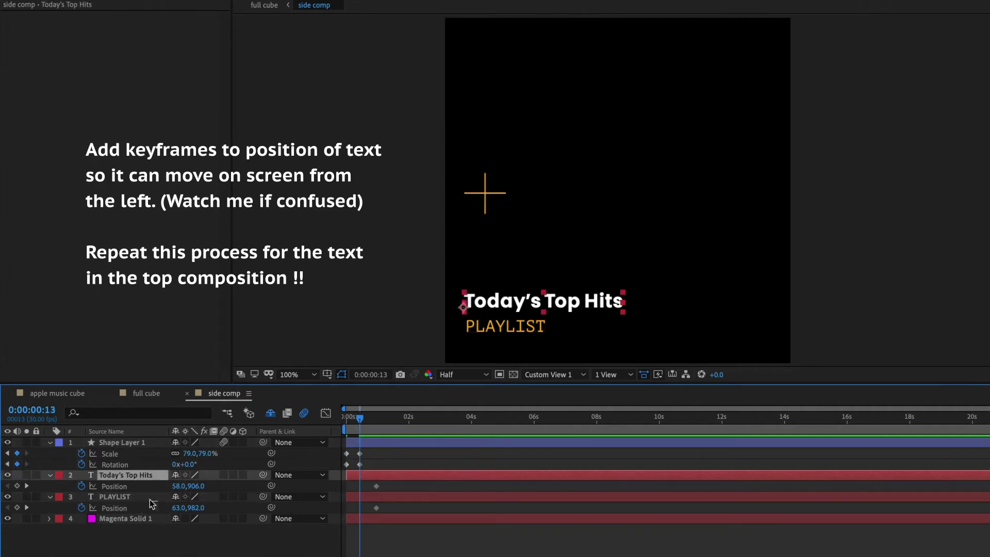
shift+click(140, 506)
drag(178, 487, 147, 492)
key(=)
key(=)
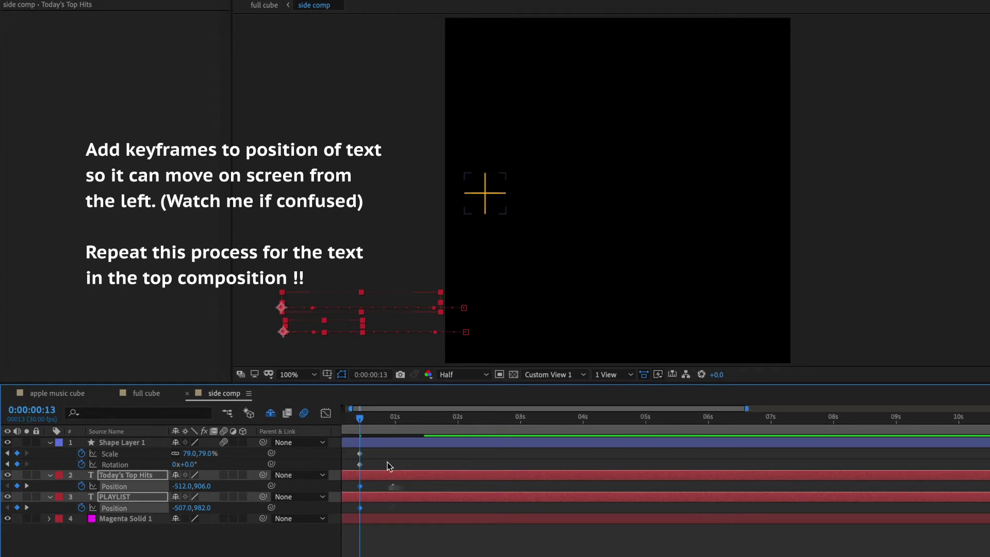
- Preview the plus sign and text entrance from the start of side comp
click(347, 421)
click(553, 541)
key(space)
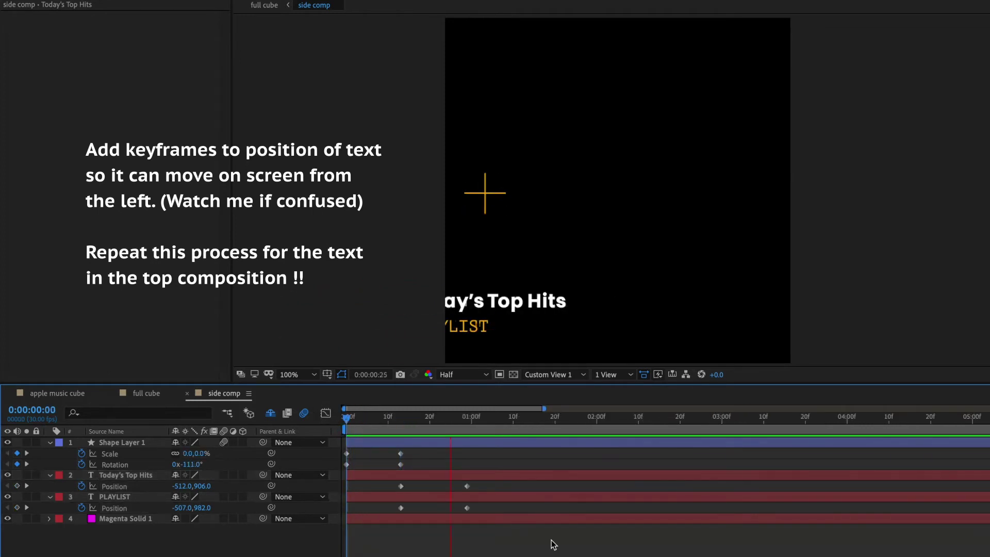
key(space)
- Move the final position keyframes of both text layers earlier, to about 0:00:00:24, and preview the timing
click(468, 486)
shift+click(468, 508)
drag(467, 487, 343, 441)
click(395, 422)
key(space)
key(space)
- Apply Easy Ease to all scale, rotation and position keyframes in side comp
right_click(402, 455)
right_click(403, 457)
click(582, 521)
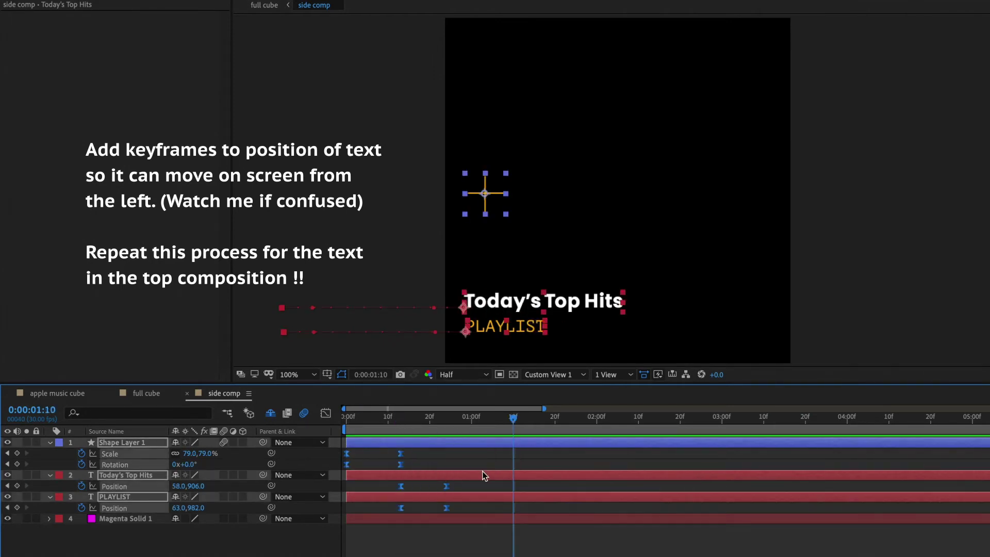
- Enable motion blur on both text layers and preview the animation from the start
click(224, 475)
click(345, 422)
key(space)
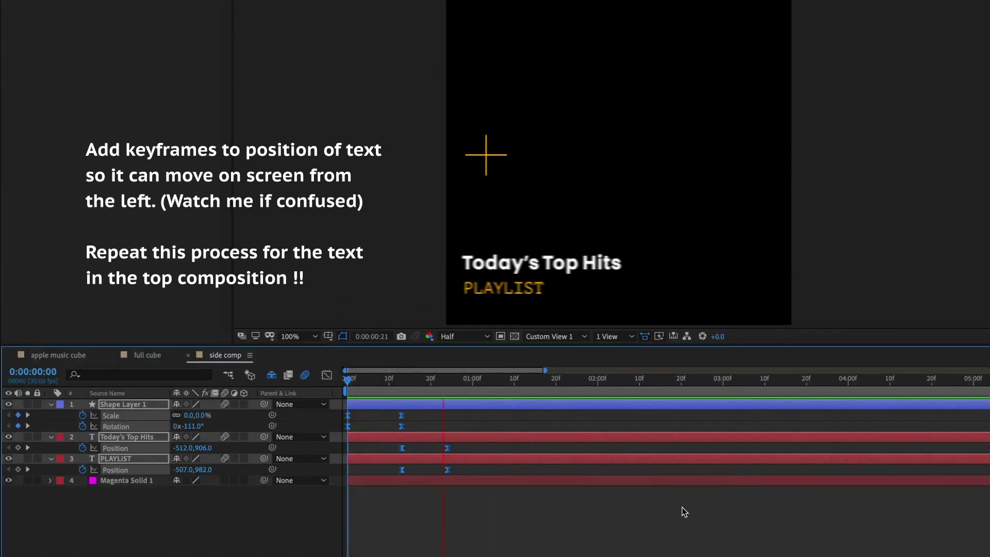
key(space)
- Clear the selection and switch the full cube view from Custom View 1 to Active Camera
key(F2)
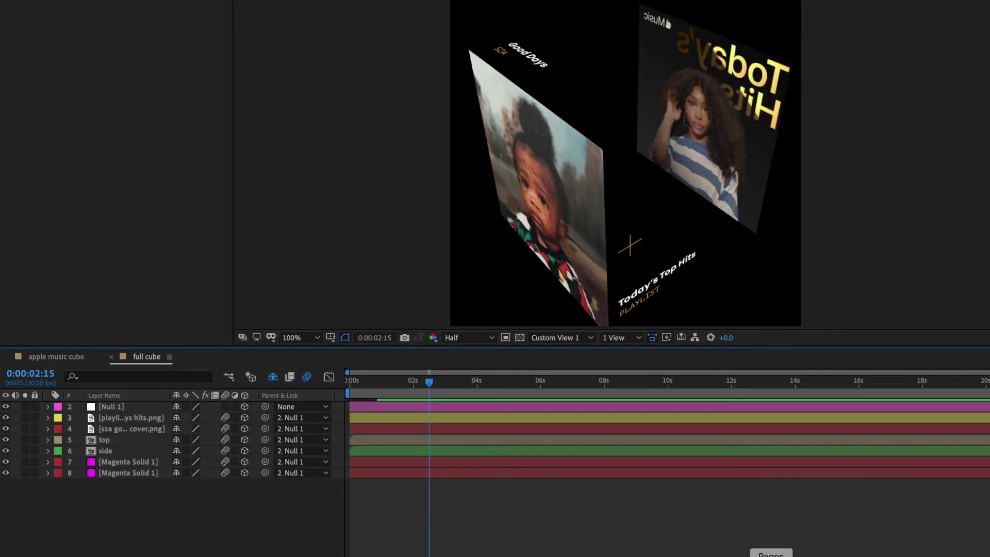
click(567, 343)
click(562, 351)
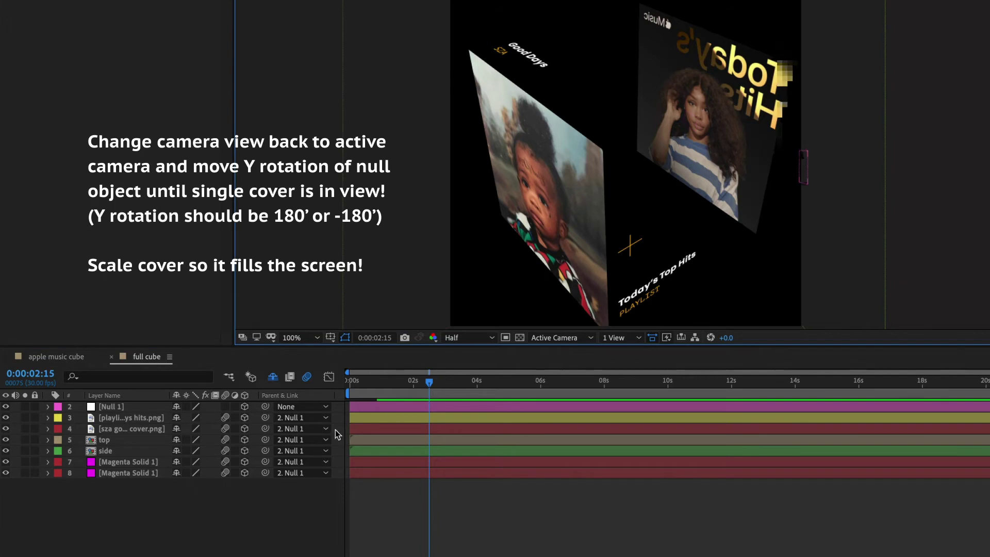
- Set the Y rotation of Null 1 to 180° so a single cover faces the camera
click(138, 410)
key(r)
key(r)
key(r)
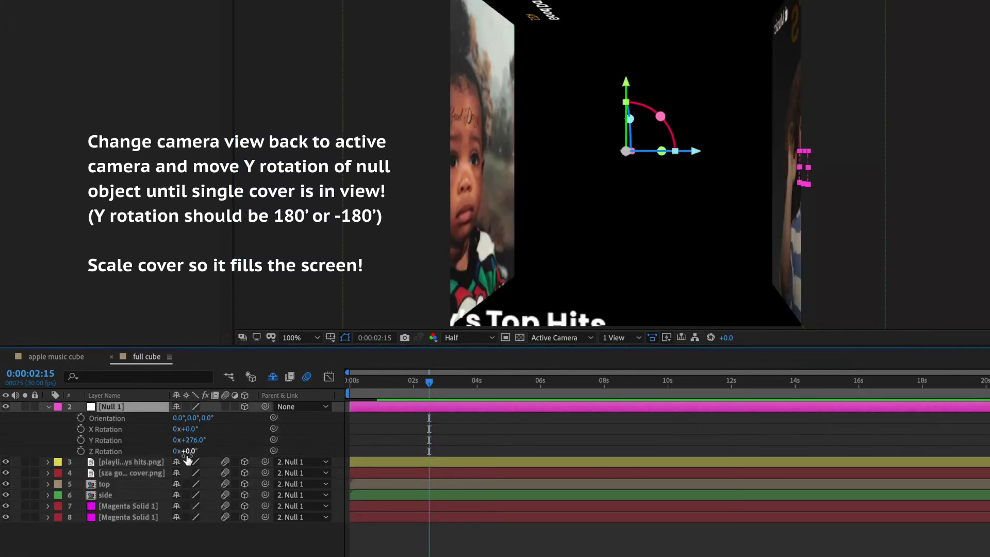
drag(196, 446, 165, 453)
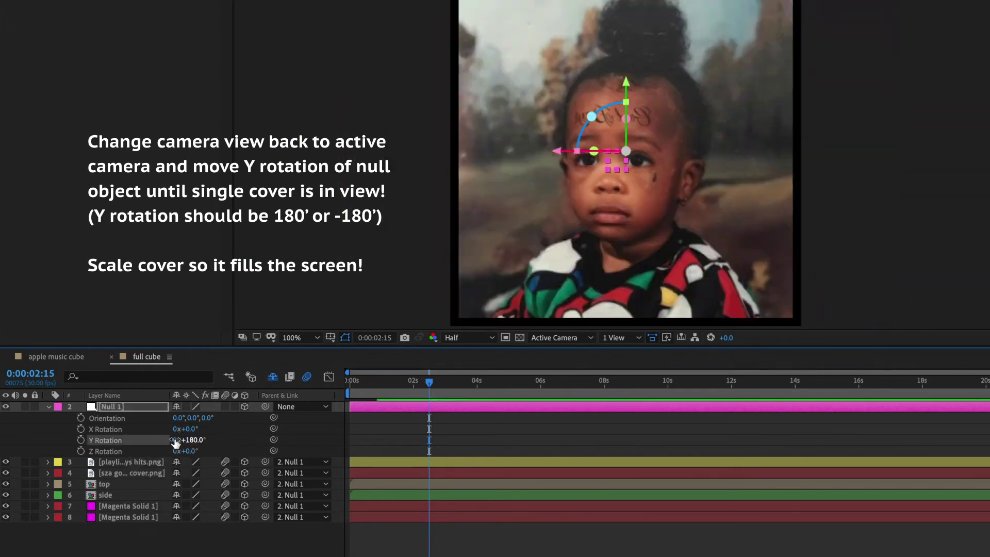
- Scale Null 1 up to 75% so the cover fills the frame
key(s)
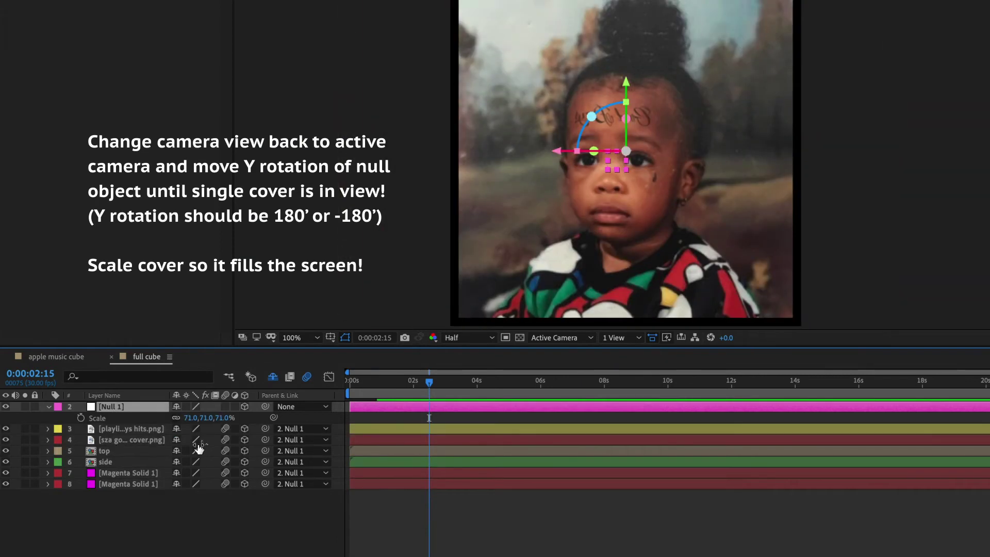
drag(214, 418, 221, 419)
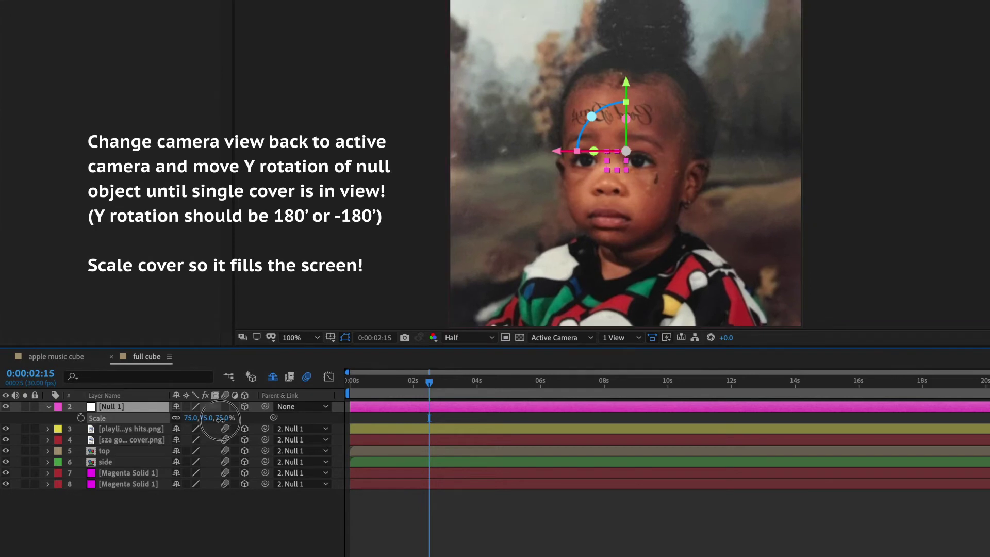
click(204, 522)
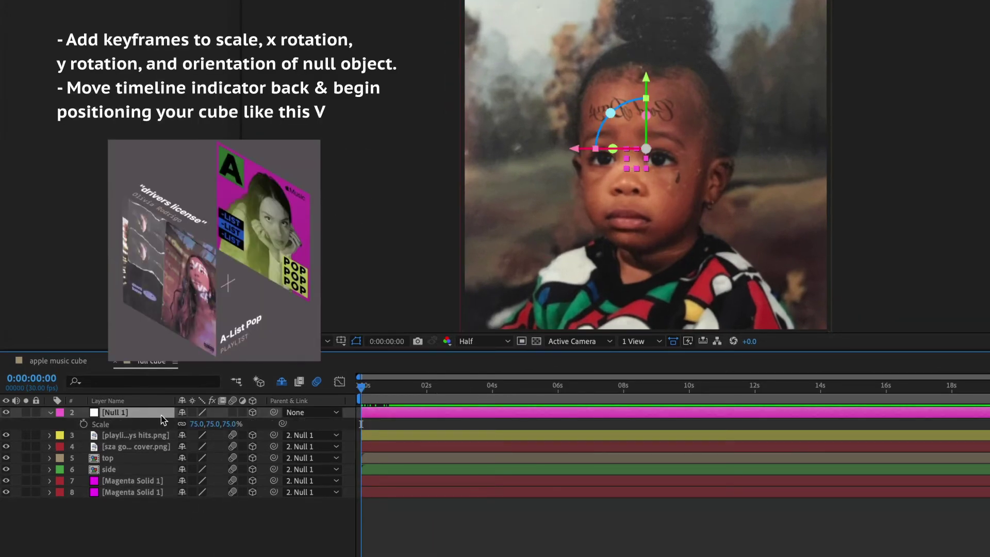
- Add keyframes for Null 1's Scale, X Rotation and Y Rotation at 0:00:03:02 and reveal all of its keyframes
click(462, 391)
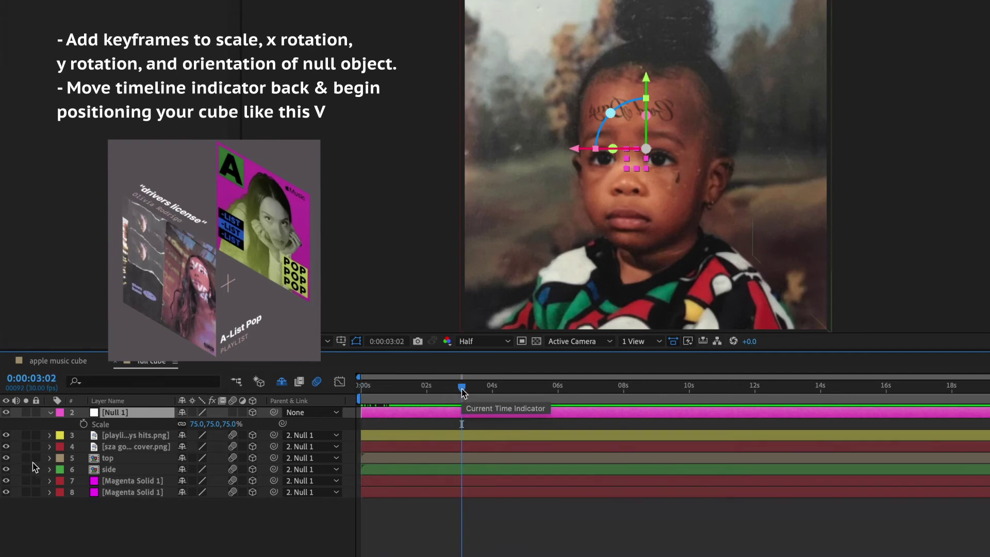
click(84, 424)
key(r)
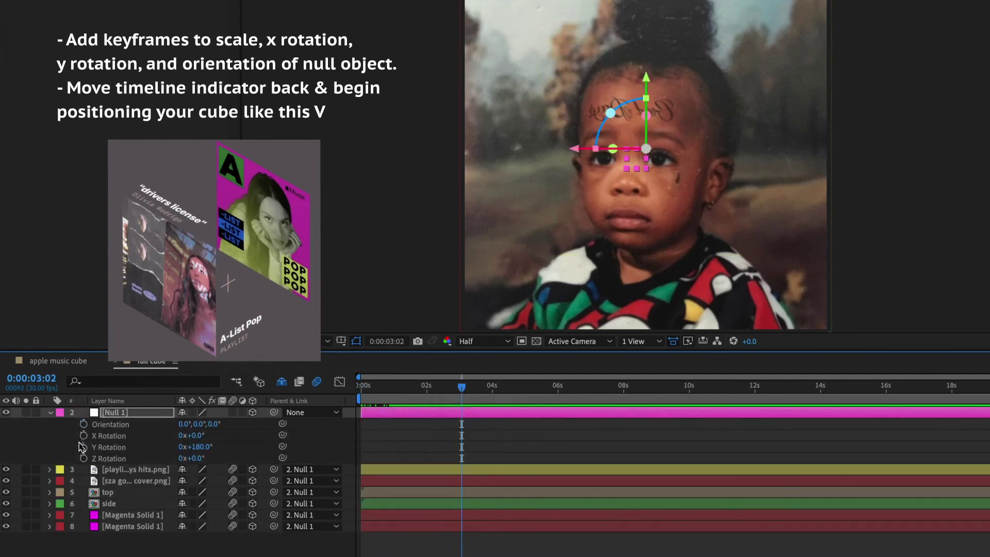
click(83, 436)
click(83, 446)
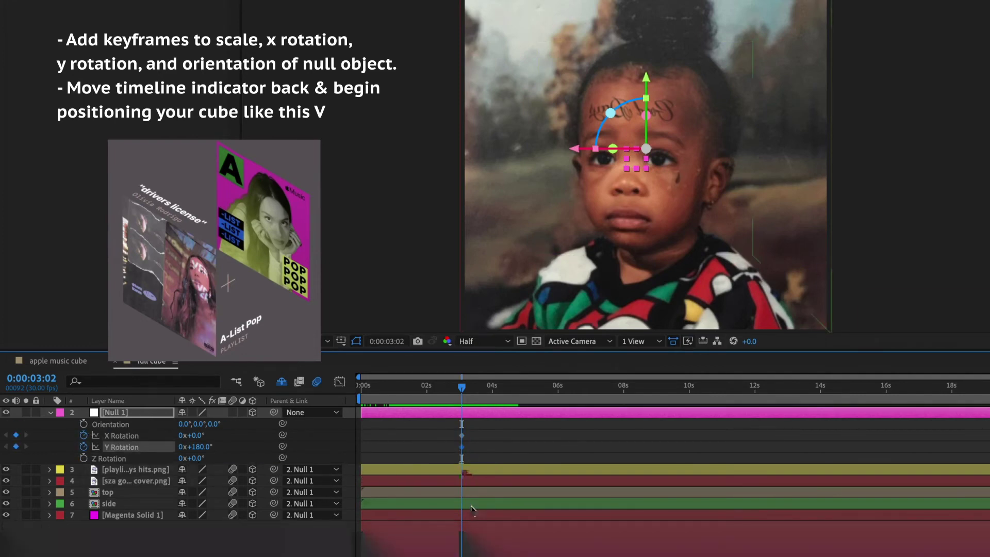
key(u)
- At 0:00:02:00, set Null 1's Scale to 54%, X Rotation to 38° and Y Rotation to 226° to show both covers
click(426, 387)
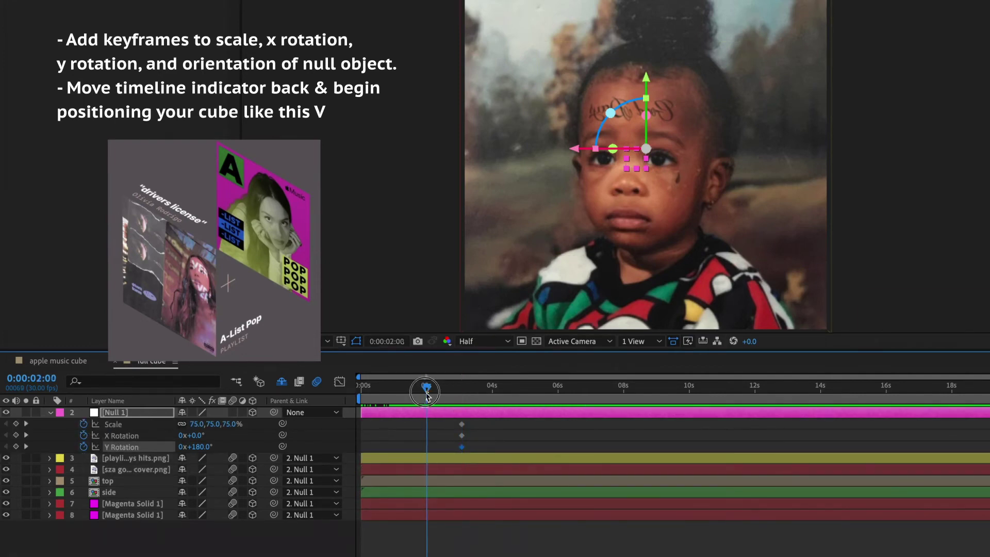
click(240, 443)
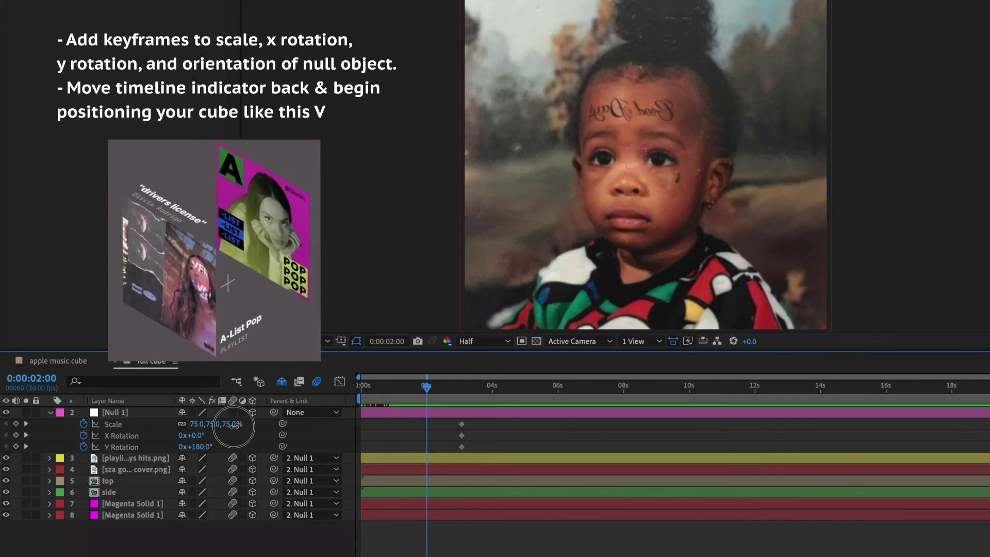
drag(234, 425, 211, 437)
click(203, 446)
- Add Orientation and Z Rotation keyframes to Null 1 at 0:00:03:02
key(k)
click(132, 415)
key(r)
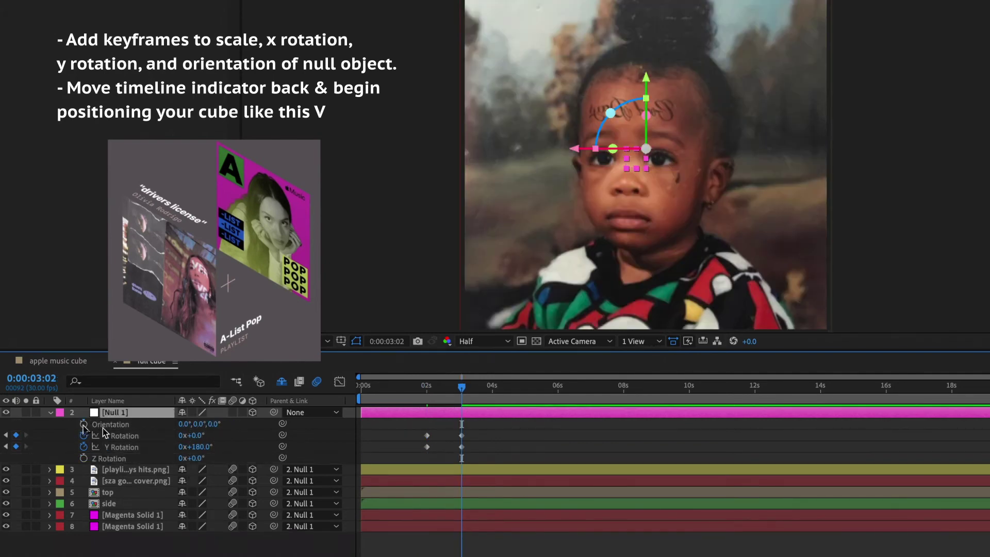
click(84, 424)
click(83, 458)
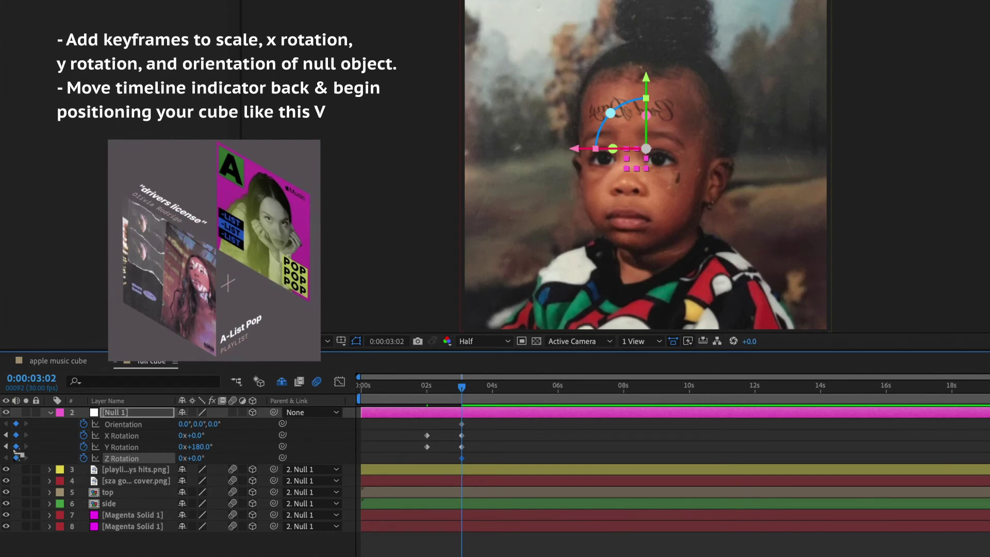
- Set Null 1's X orientation to 354° at the 0:00:02:00 keyframe and preview the cube rotation
click(6, 447)
drag(217, 427, 185, 424)
key(super+z)
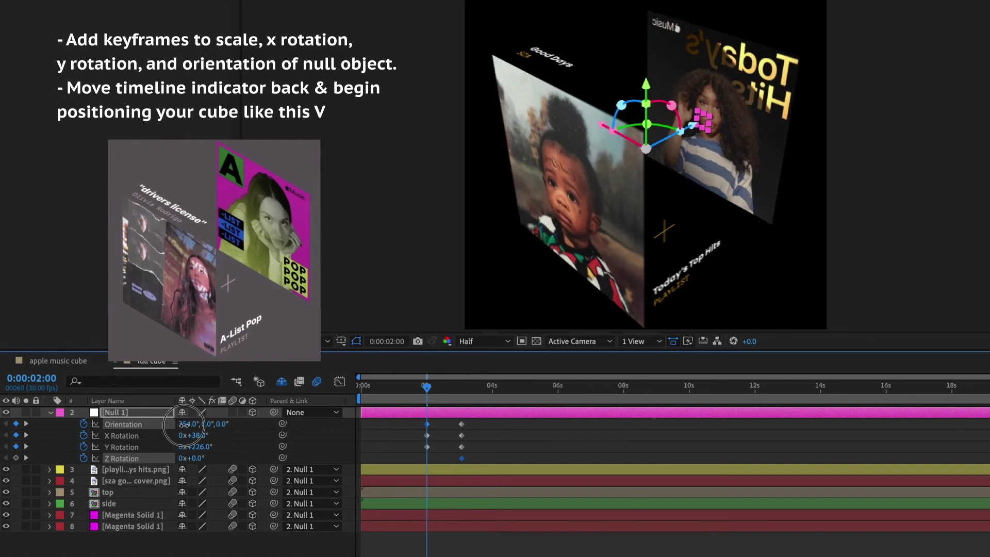
click(484, 455)
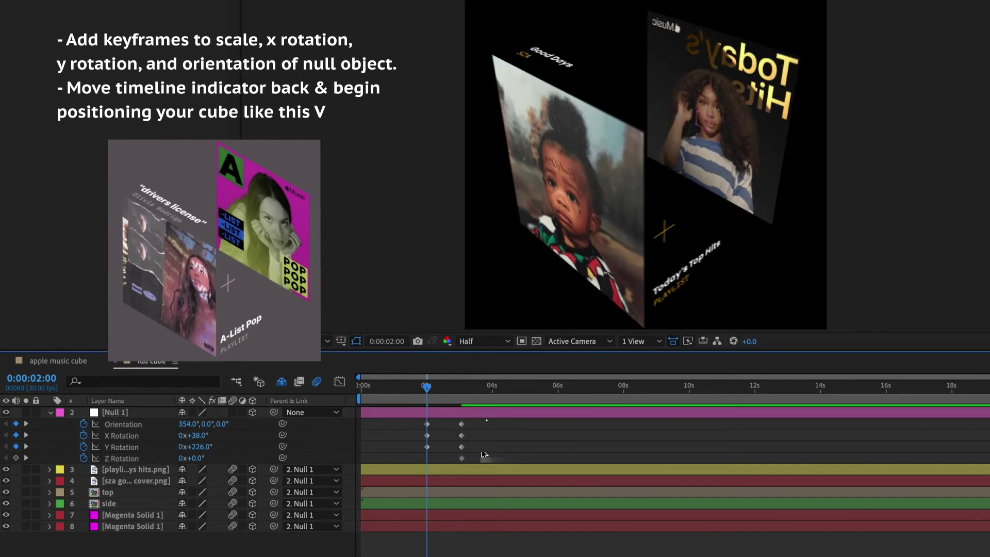
key(space)
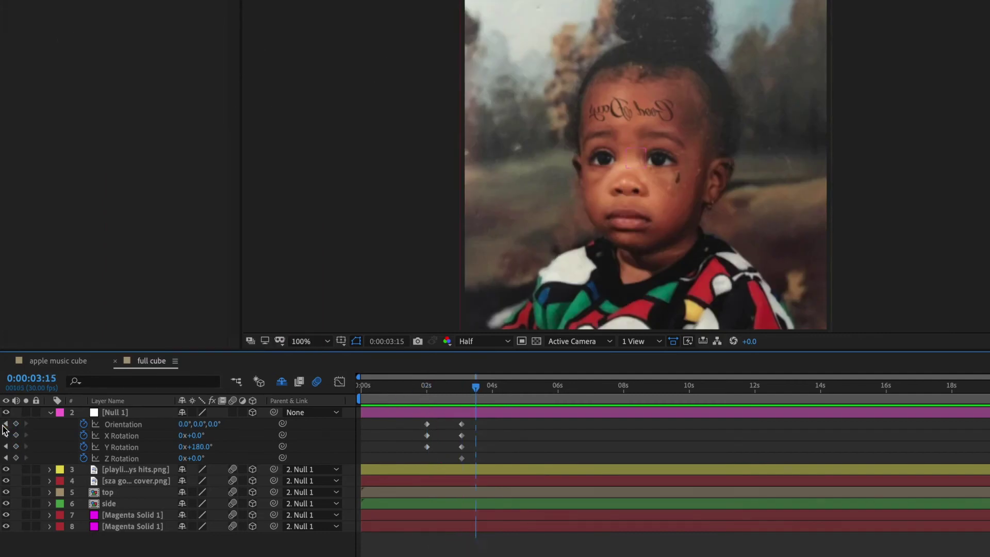
key(space)
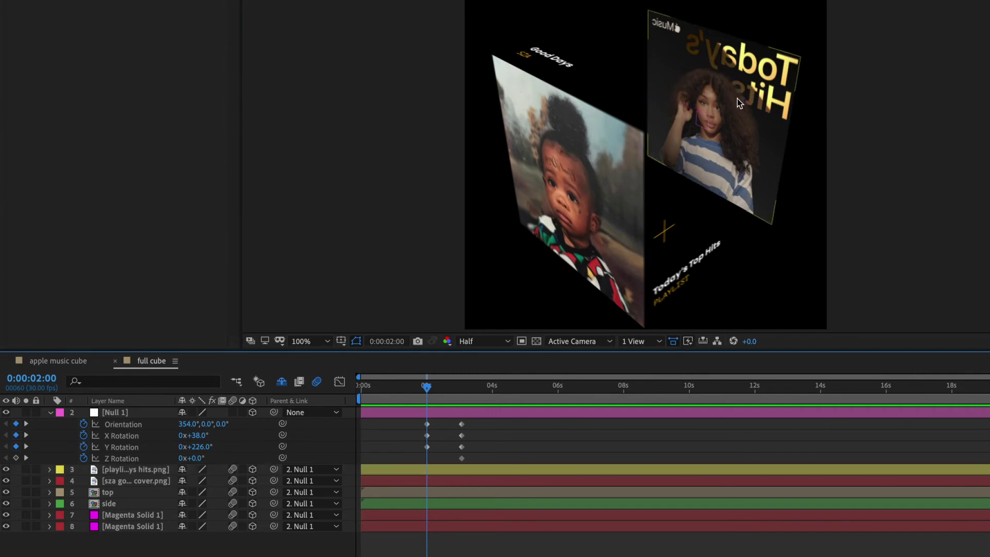
- Flip the Today's Hits playlist cover horizontally so it reads correctly, and replay the rotation
click(738, 103)
right_click(763, 77)
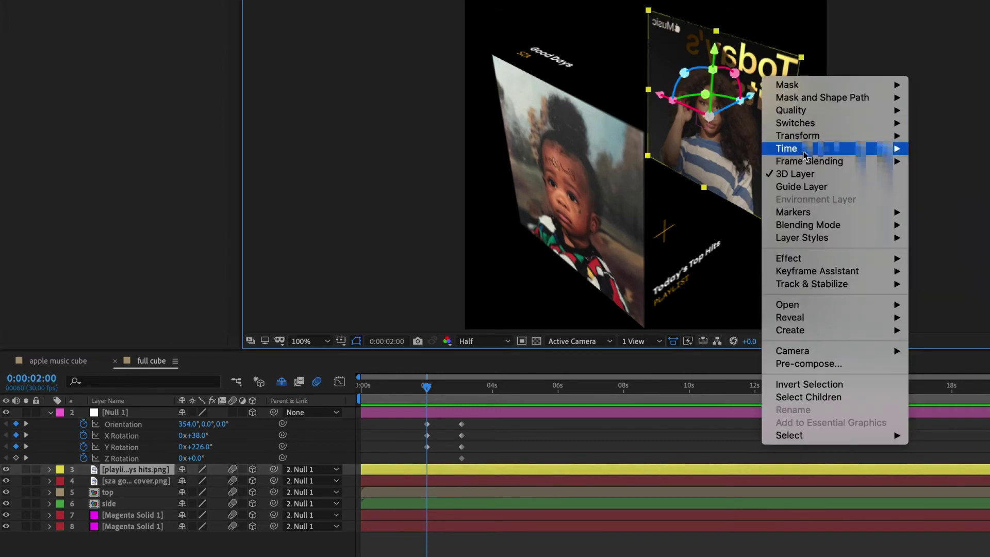
mouse_move(824, 137)
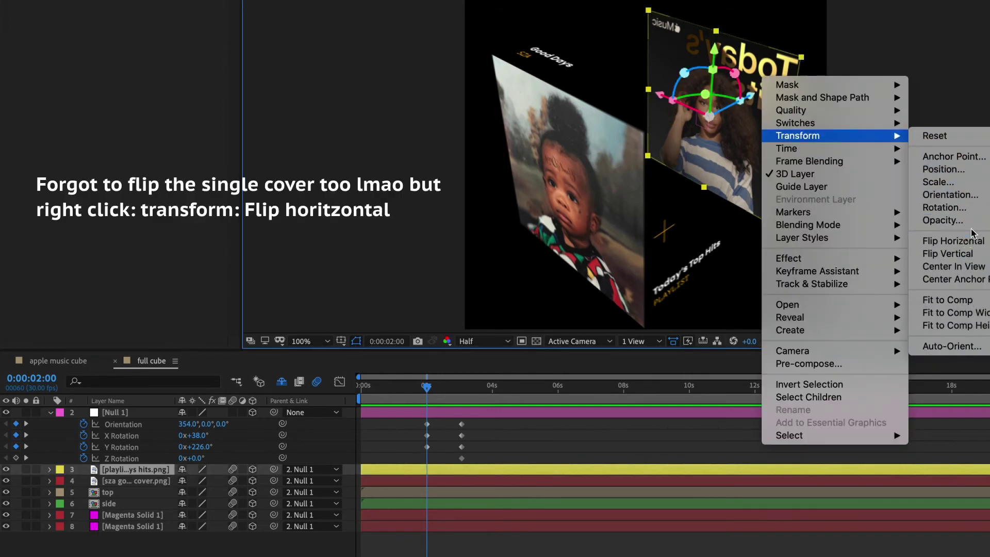
click(954, 240)
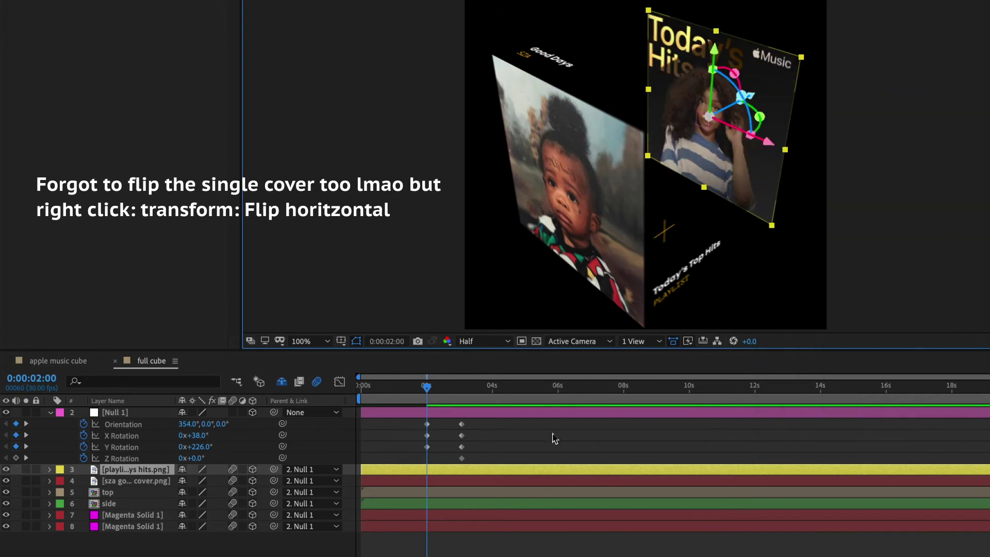
click(543, 445)
key(space)
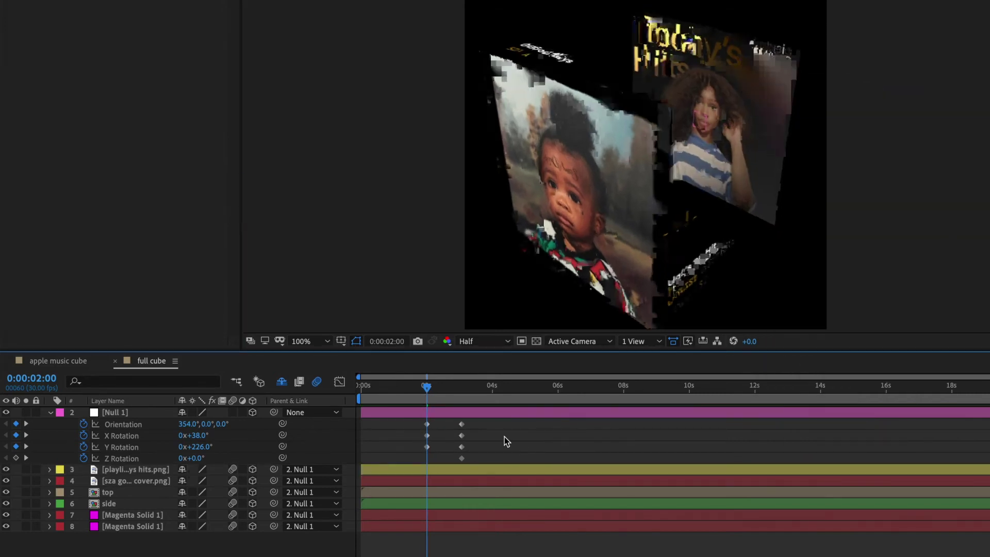
key(space)
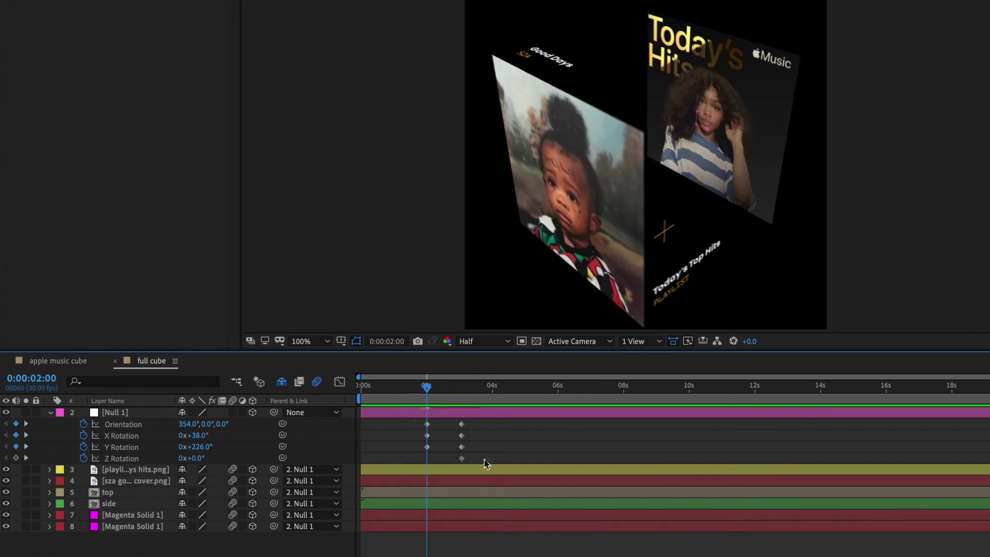
- Shift Null 1's orientation and rotation keyframes earlier, to about 0:00:01:21 and 0:00:02:17, previewing the timing from the start
drag(485, 465, 163, 115)
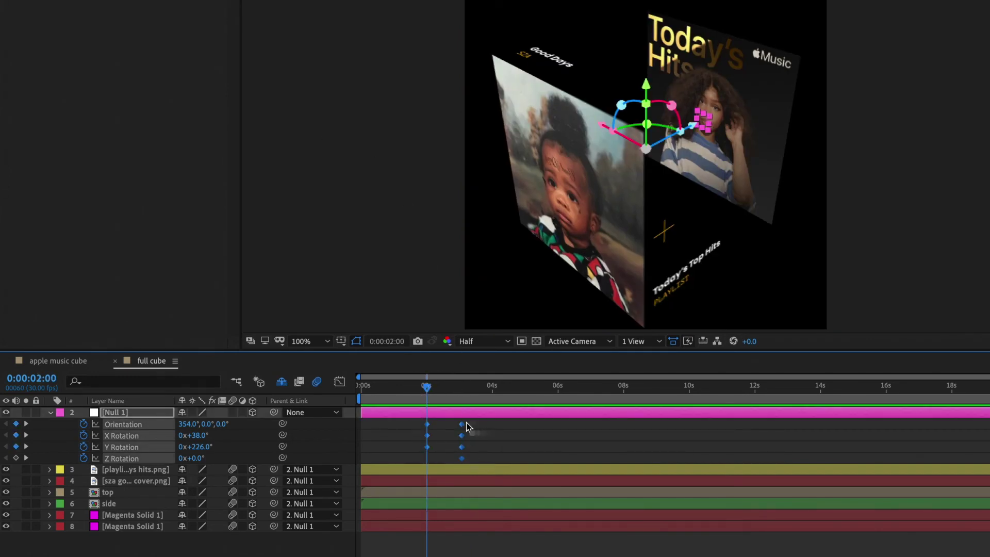
drag(451, 428, 456, 461)
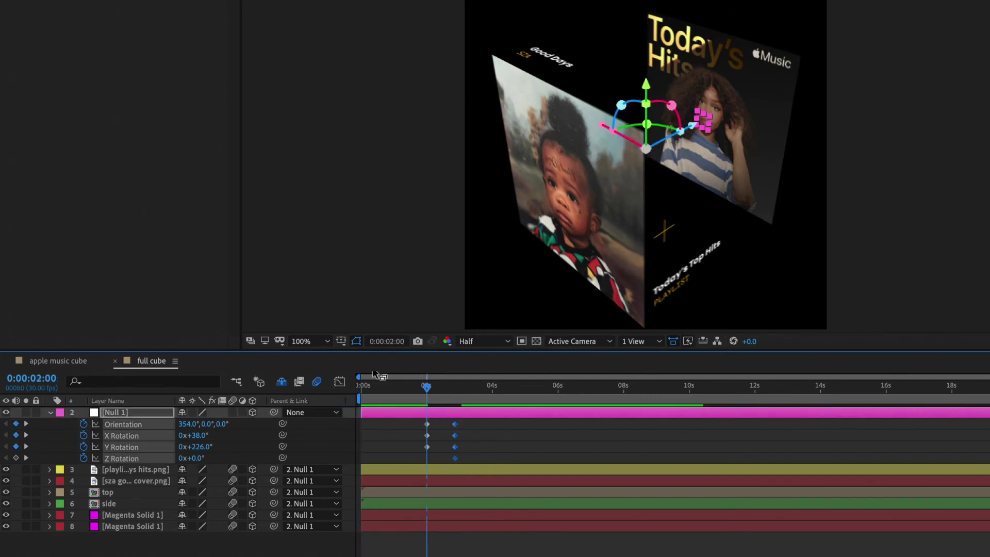
key(Home)
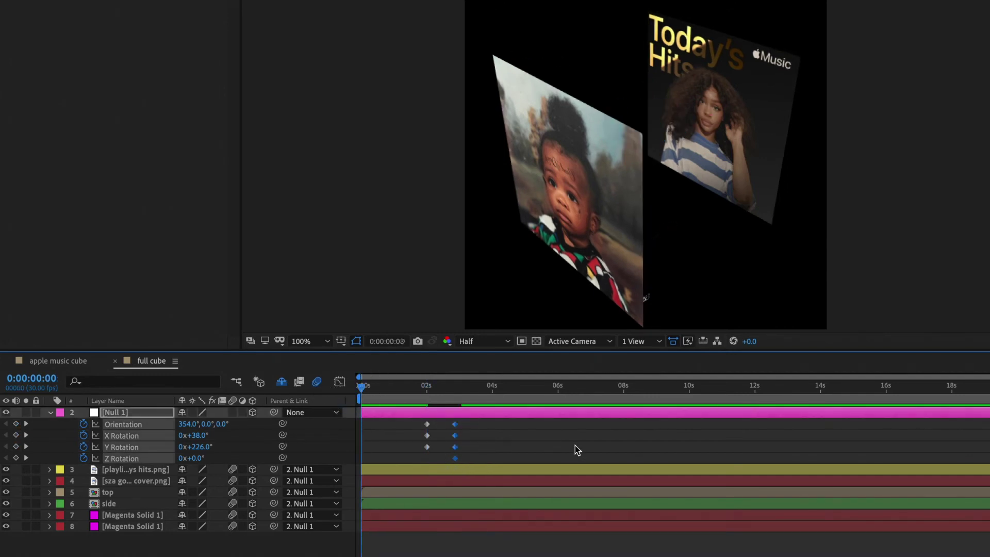
key(space)
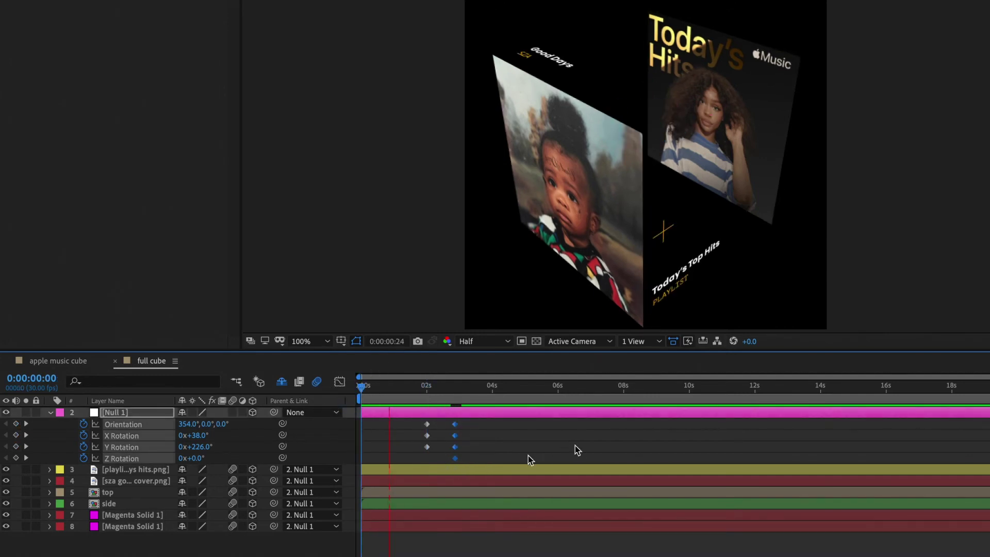
key(space)
click(463, 460)
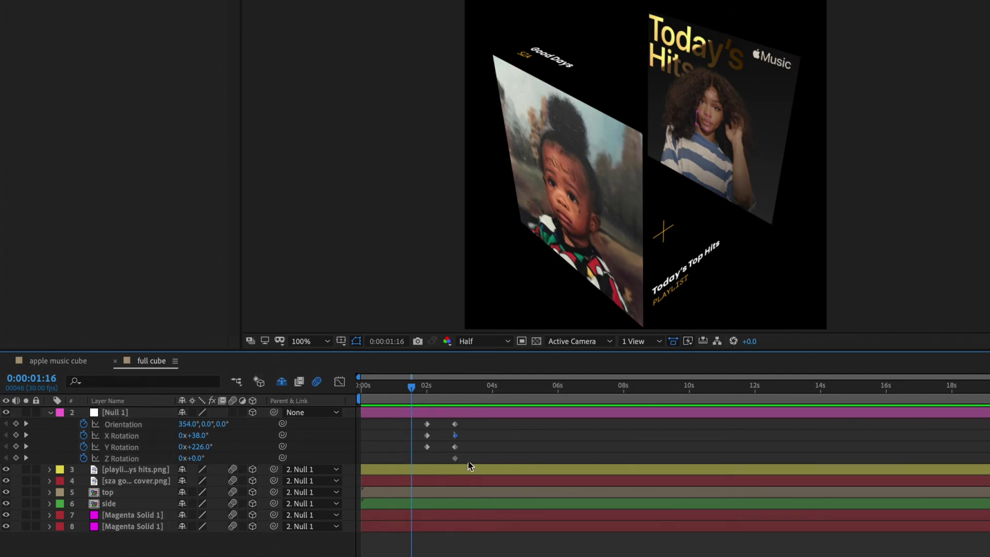
key(ctrl+z)
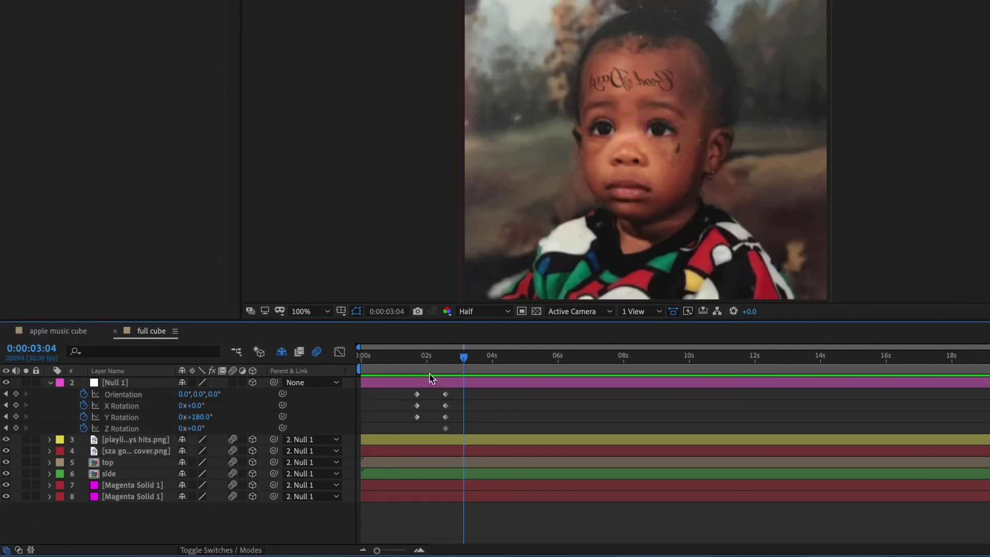
- Apply Easy Ease to all orientation and rotation keyframes of Null 1 and preview the eased rotation
drag(459, 461, 416, 390)
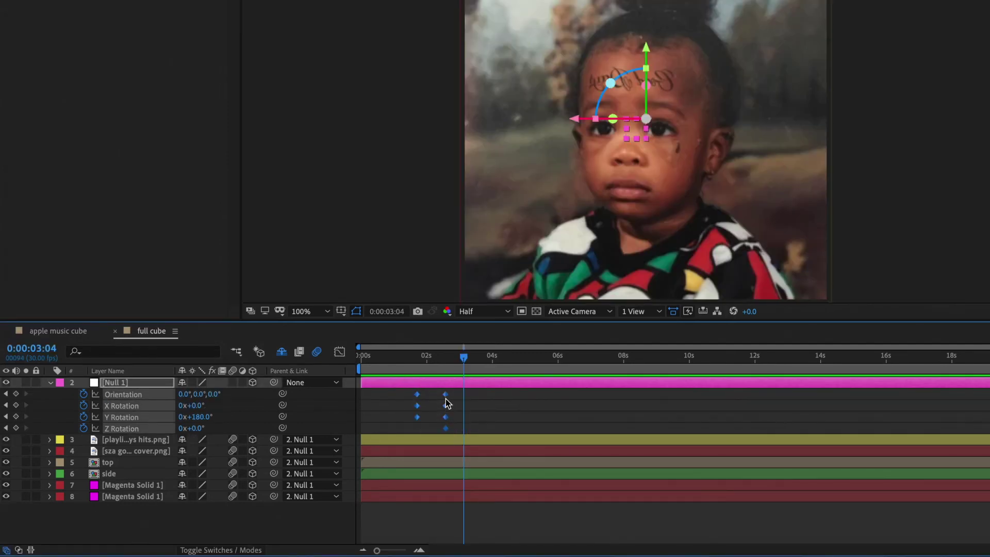
right_click(445, 394)
mouse_move(572, 543)
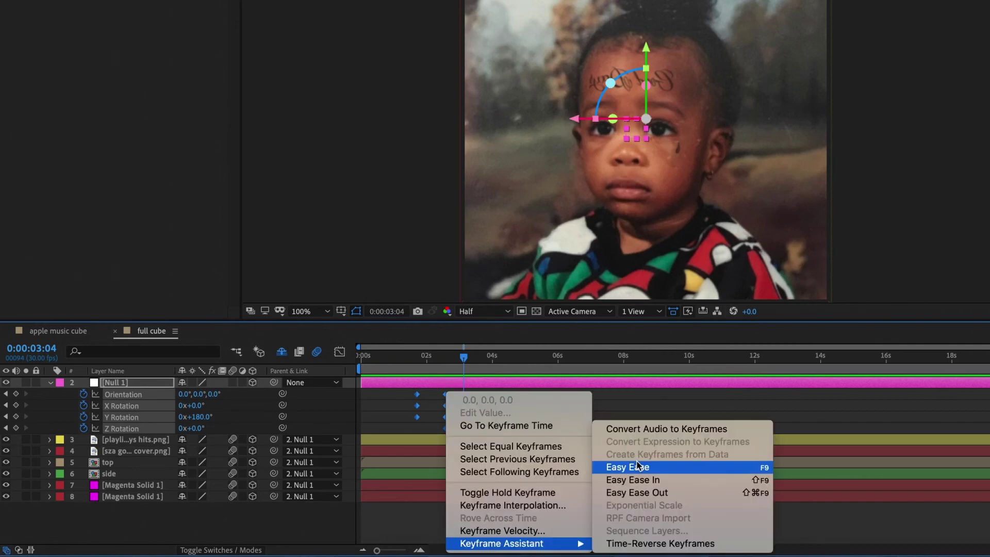
click(619, 467)
drag(463, 357, 413, 363)
key(space)
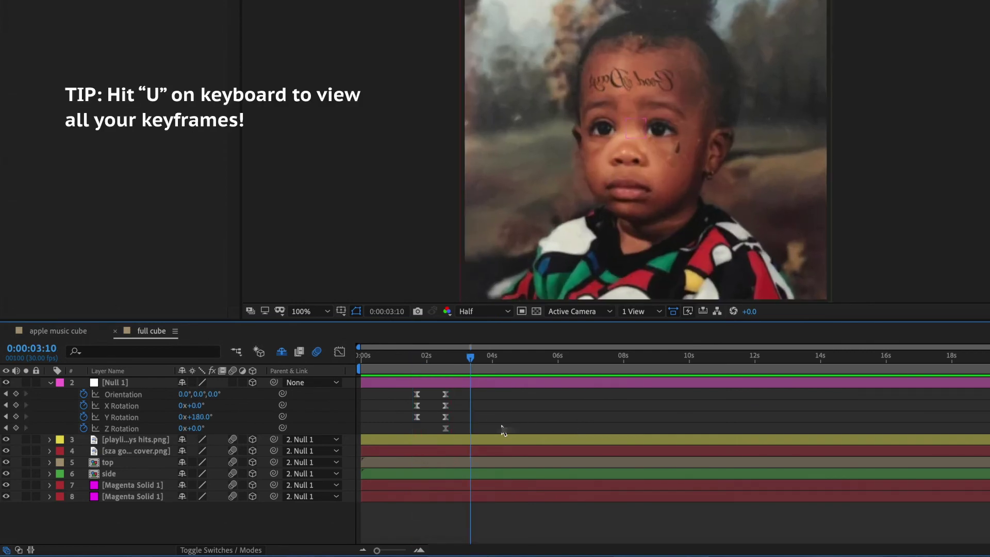
- Reveal all of Null 1's keyframes and move its two Scale keyframes earlier to line up with the rotation keyframes
click(469, 388)
key(u)
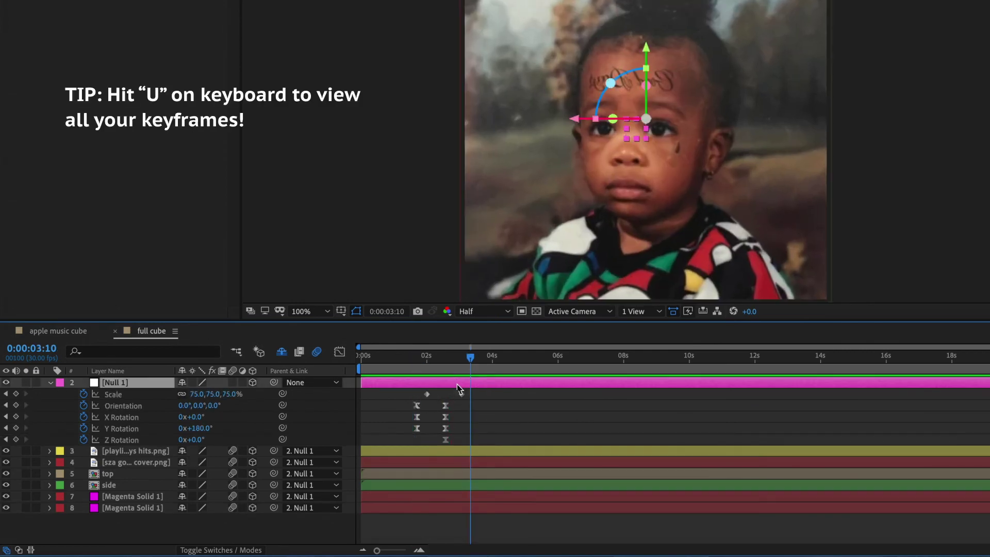
drag(421, 391, 458, 402)
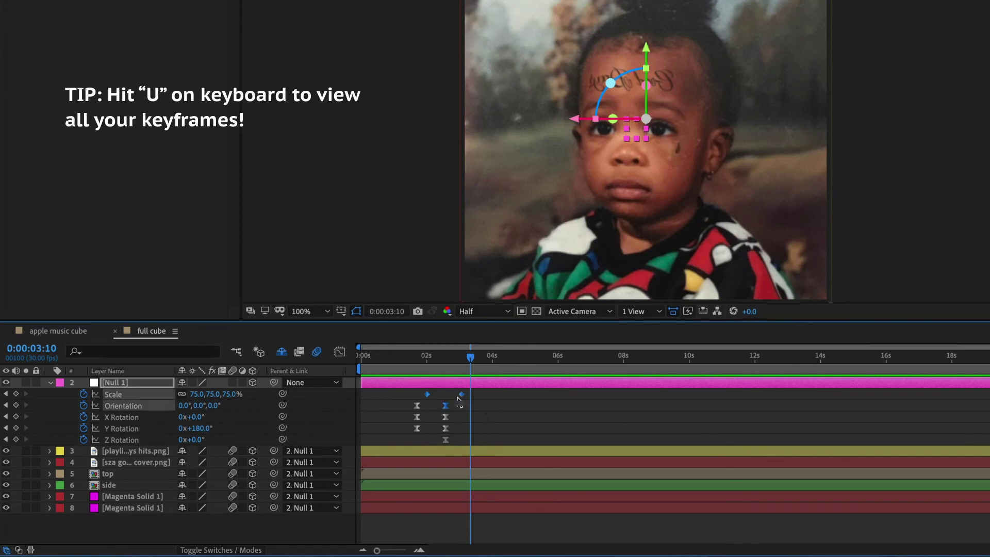
click(453, 392)
- Apply Easy Ease to Null 1's Scale keyframes and preview the animation from about 0:00:01:20
right_click(569, 394)
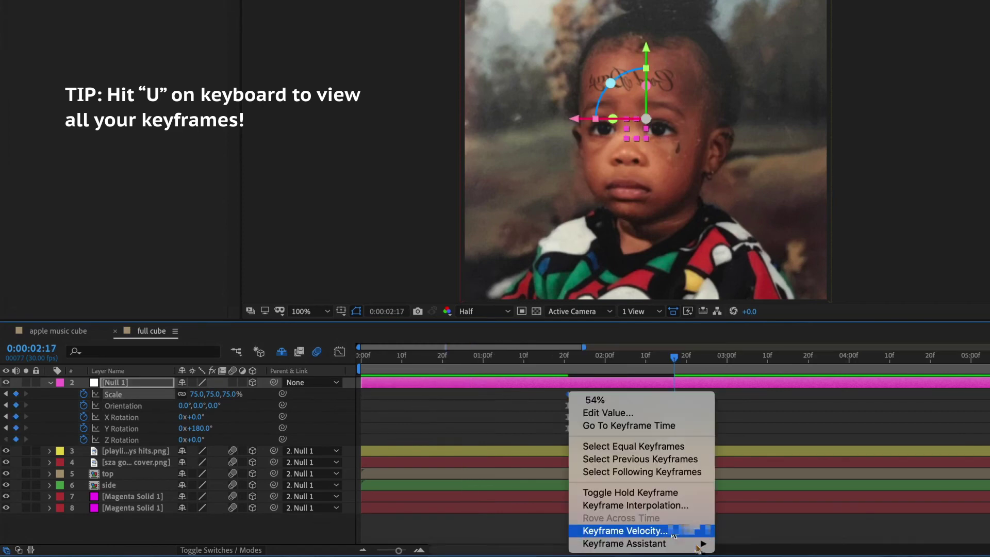
mouse_move(642, 542)
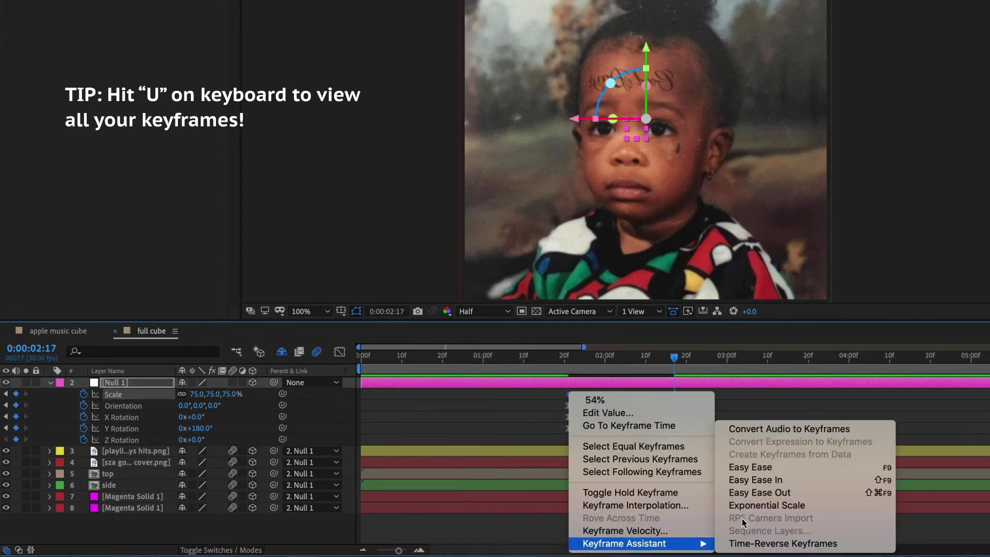
click(743, 466)
click(570, 354)
key(space)
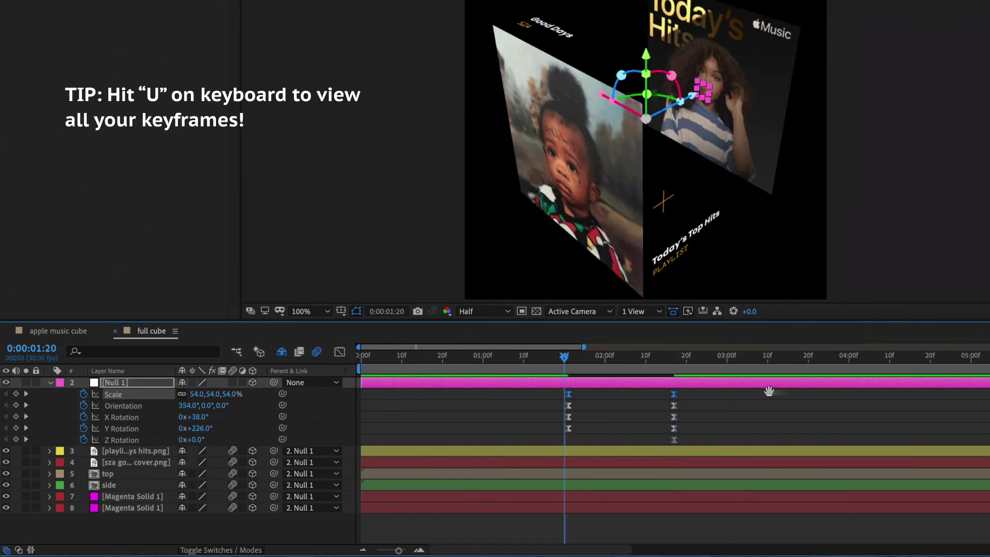
key(space)
key(space)
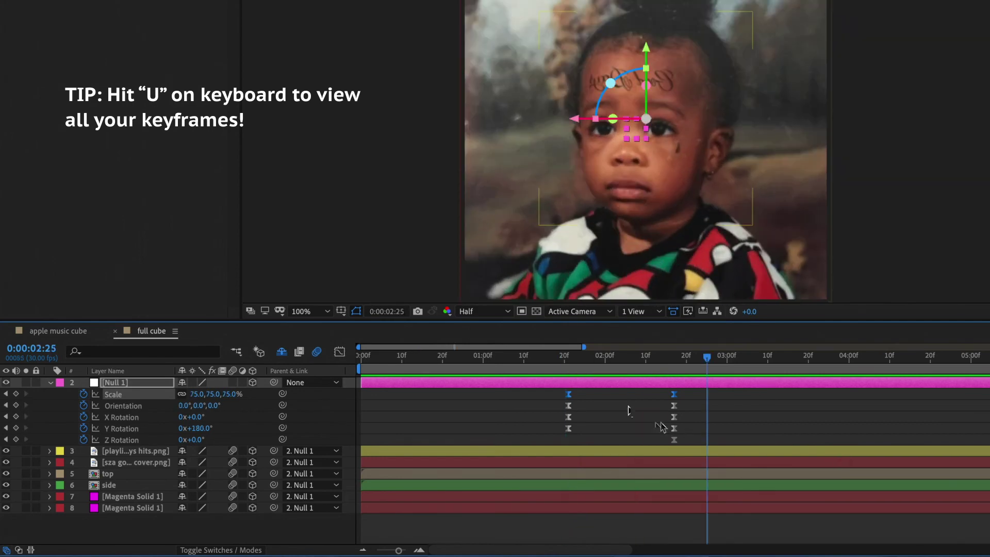
- In the speed graph, move the Y Rotation easing handles of Null 1 toward the end keyframe so the spin accelerates late
click(339, 351)
click(567, 513)
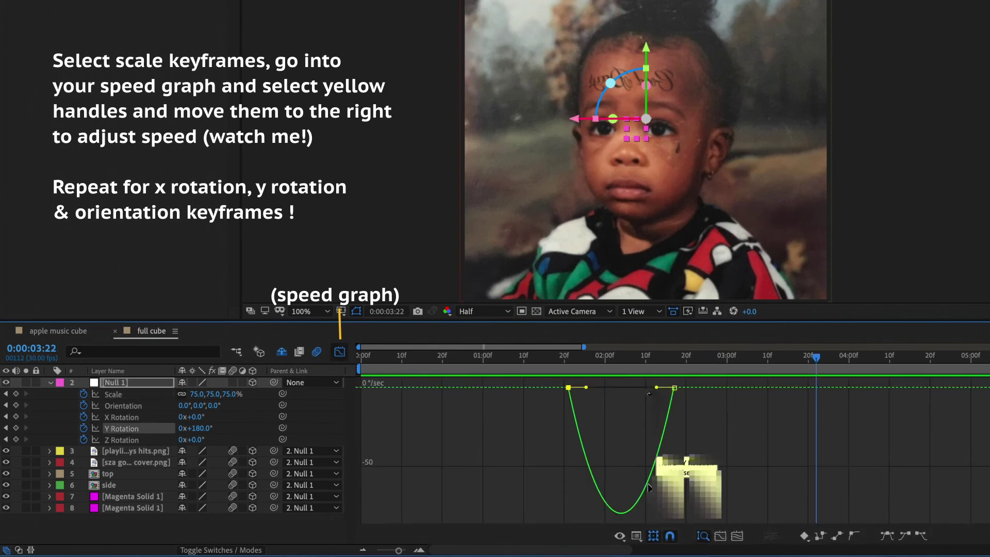
drag(656, 387, 672, 387)
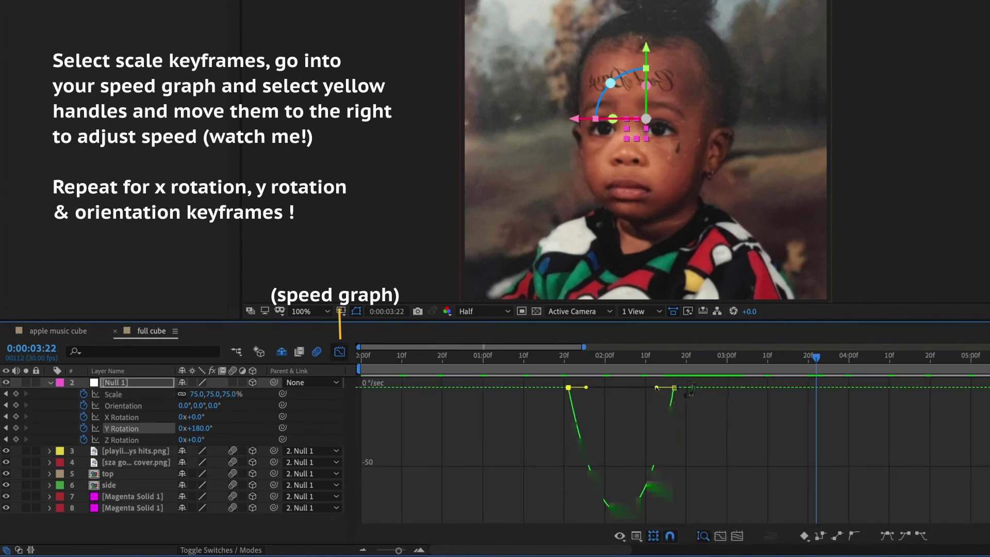
click(591, 393)
click(568, 388)
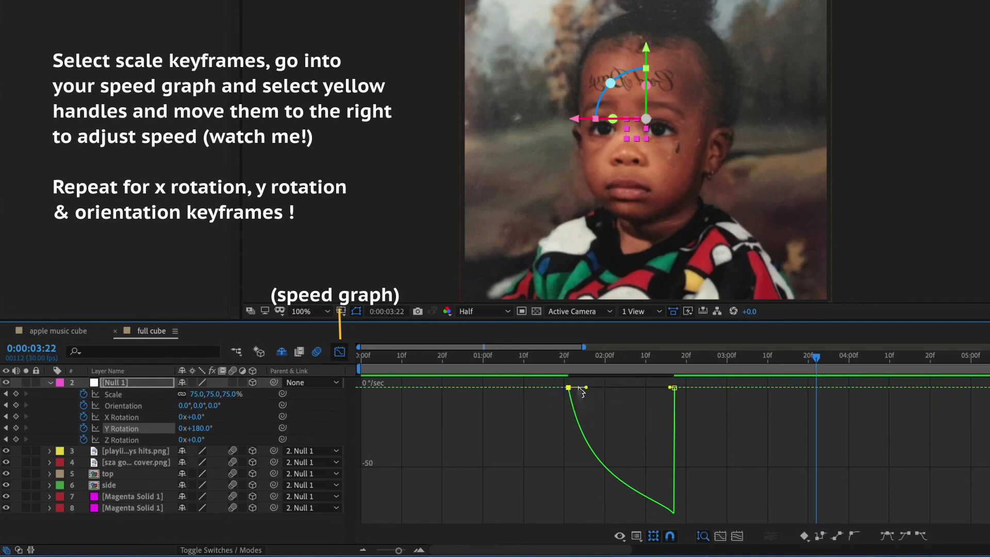
drag(580, 388, 598, 388)
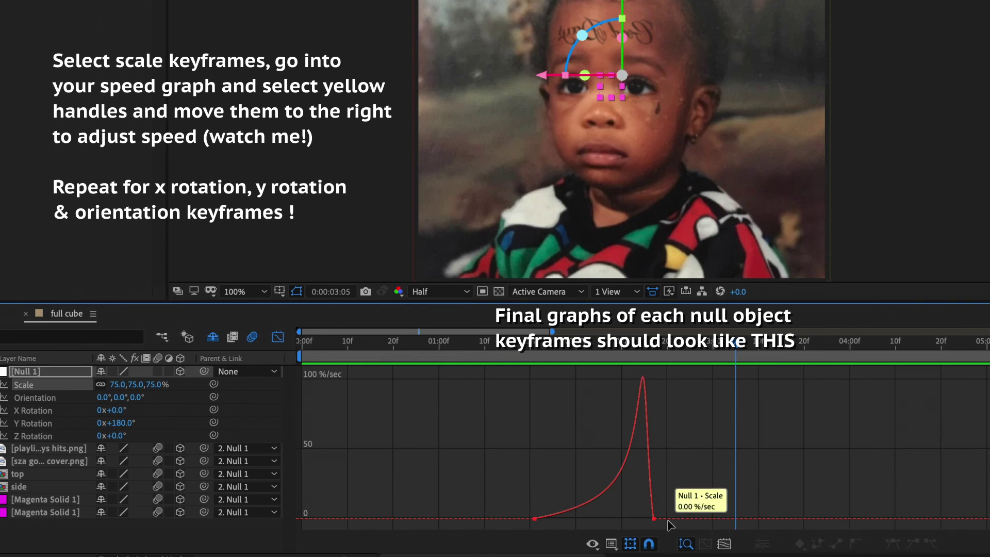
- Leave the graph view, add the full cube composition above apples cube.mov in the apple music cube composition, and hide its shy layers
click(277, 338)
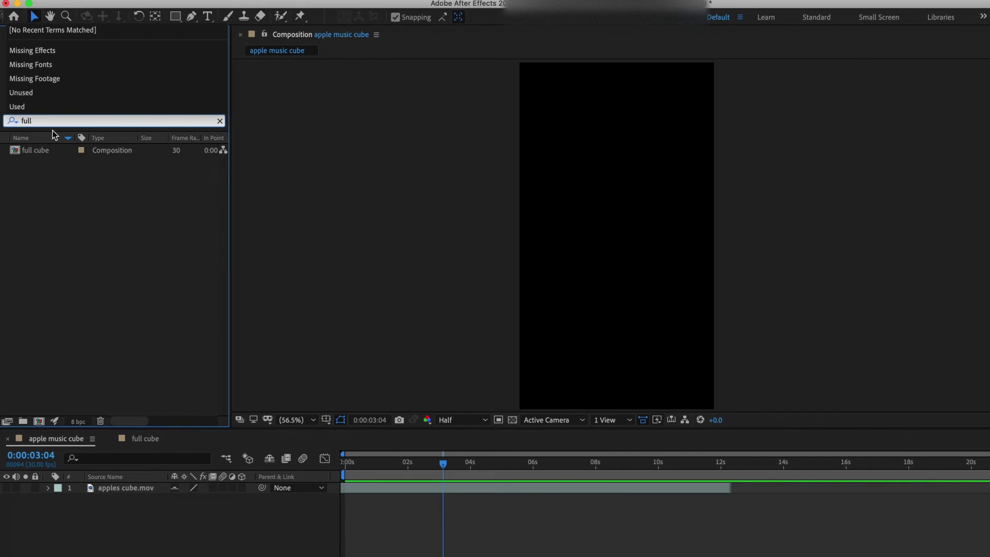
drag(36, 150, 141, 490)
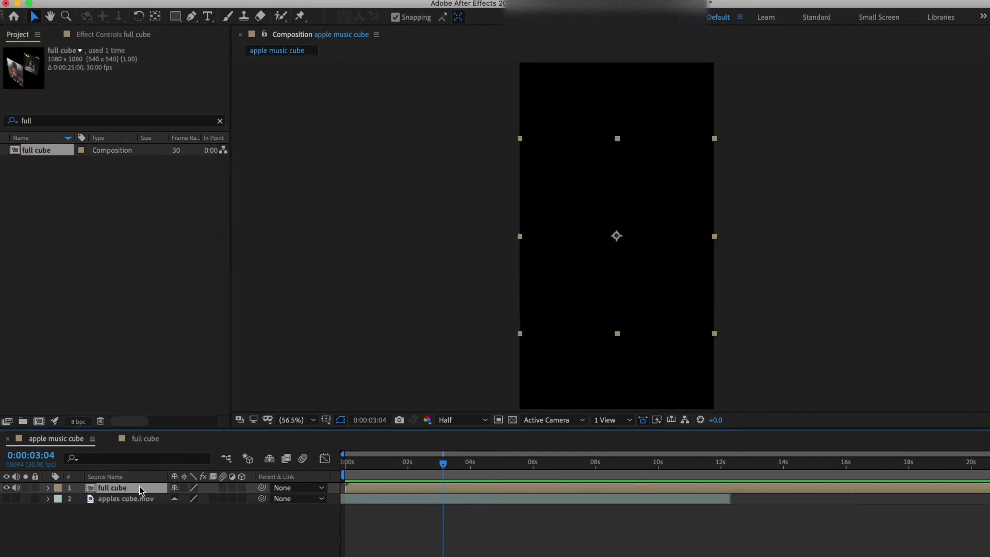
click(270, 458)
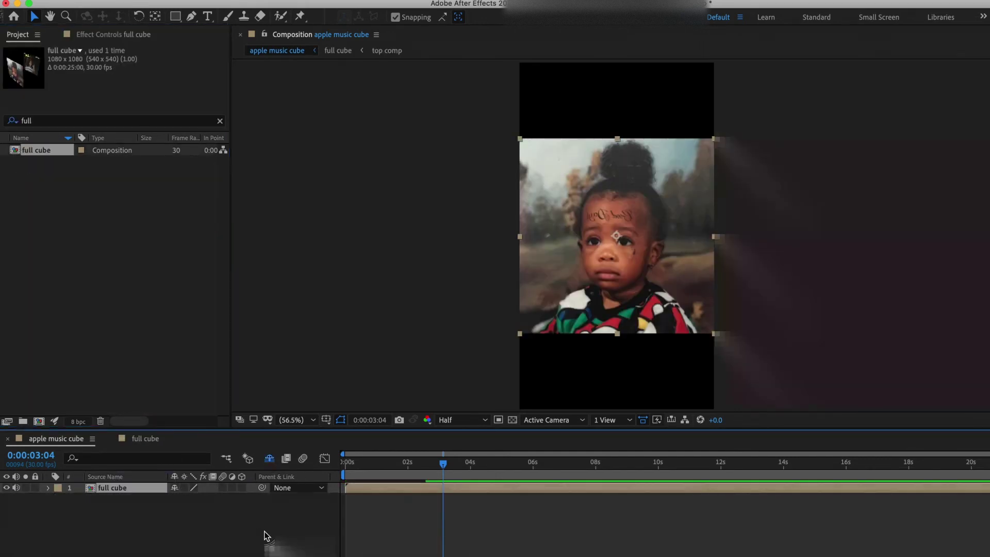
- Deselect the layer and preview the cube animation in the apple music cube composition from near its start
click(281, 532)
drag(376, 467, 347, 464)
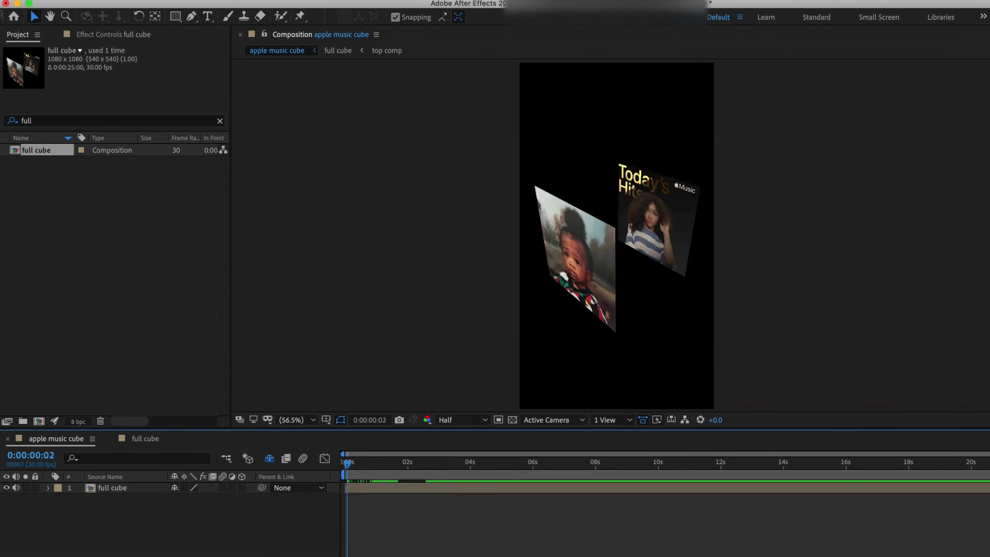
key(space)
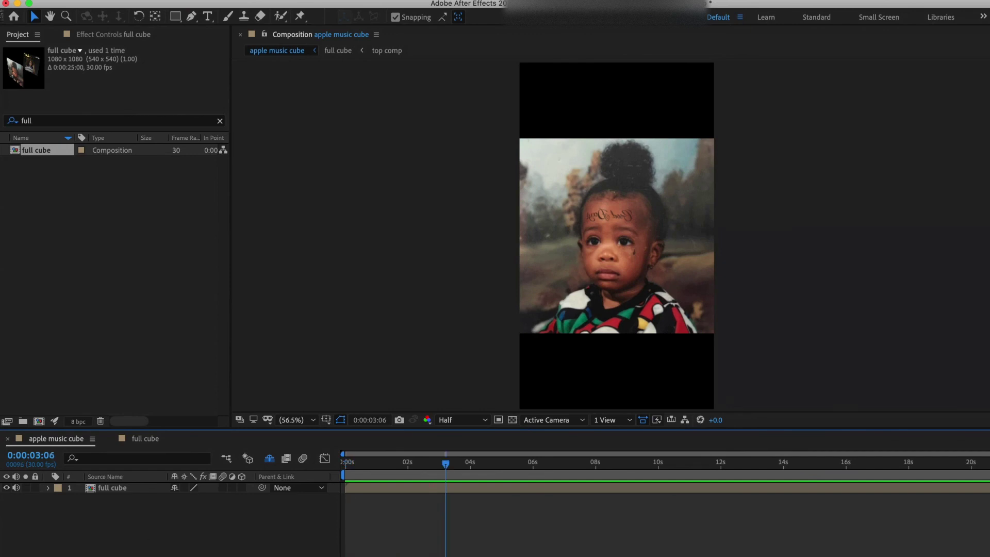
- Create a 1080 x 1920 px green solid and place it beneath the full cube layer as a background
key(ctrl+y)
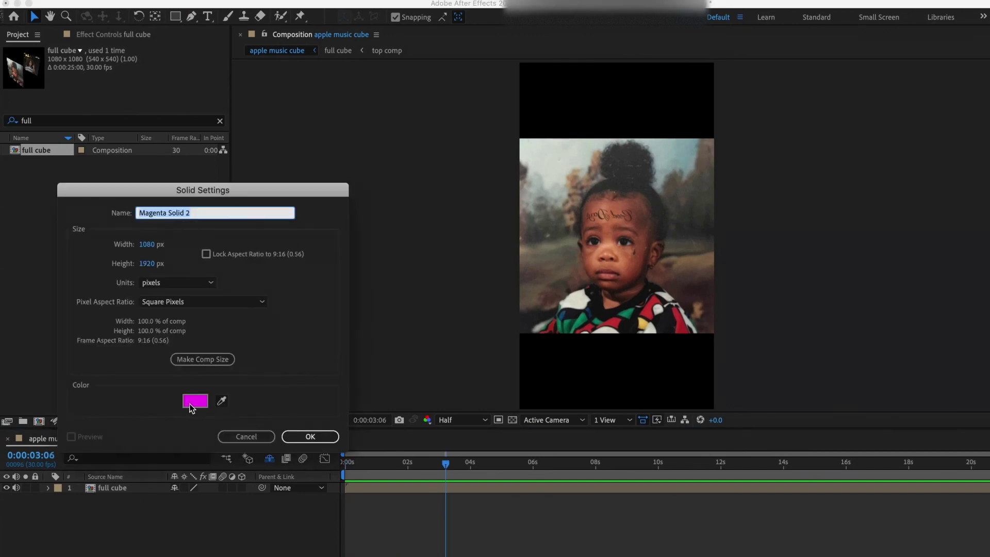
click(195, 402)
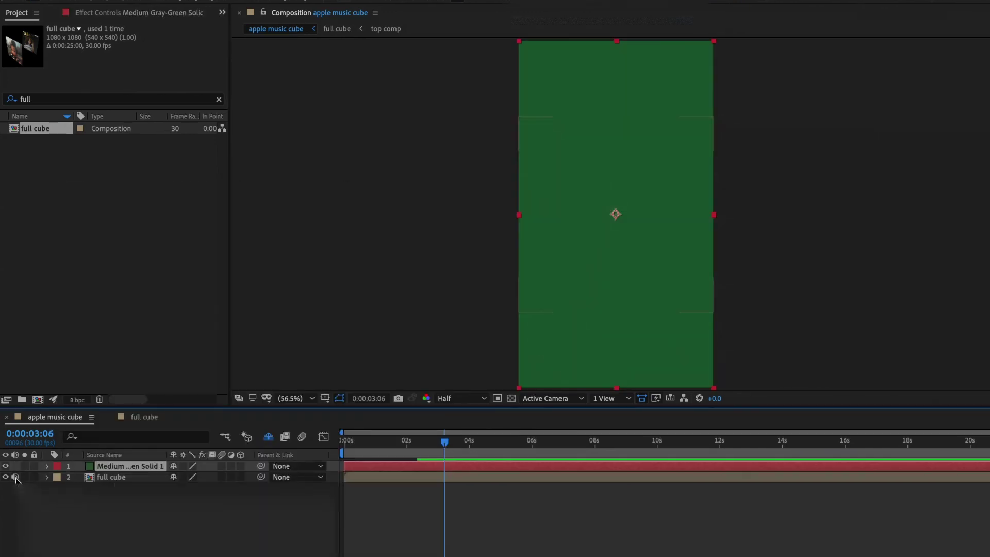
drag(131, 466, 146, 484)
- Add a Gradient Overlay layer style to the green background solid
click(228, 7)
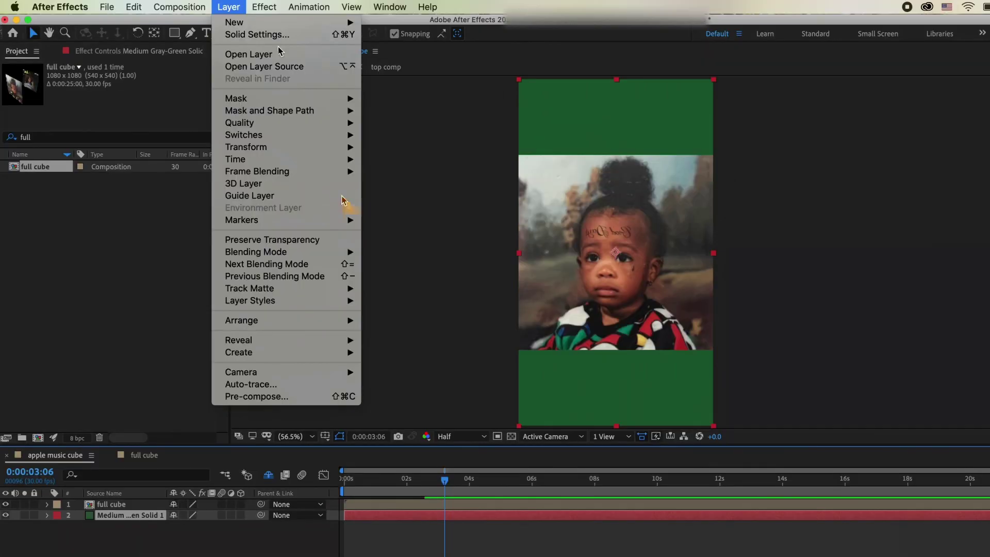
mouse_move(338, 300)
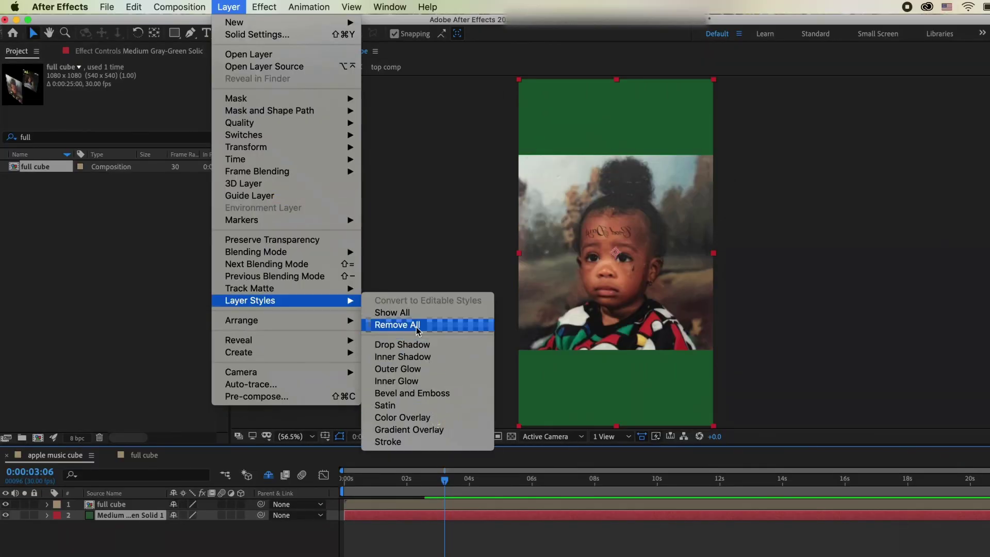
click(409, 430)
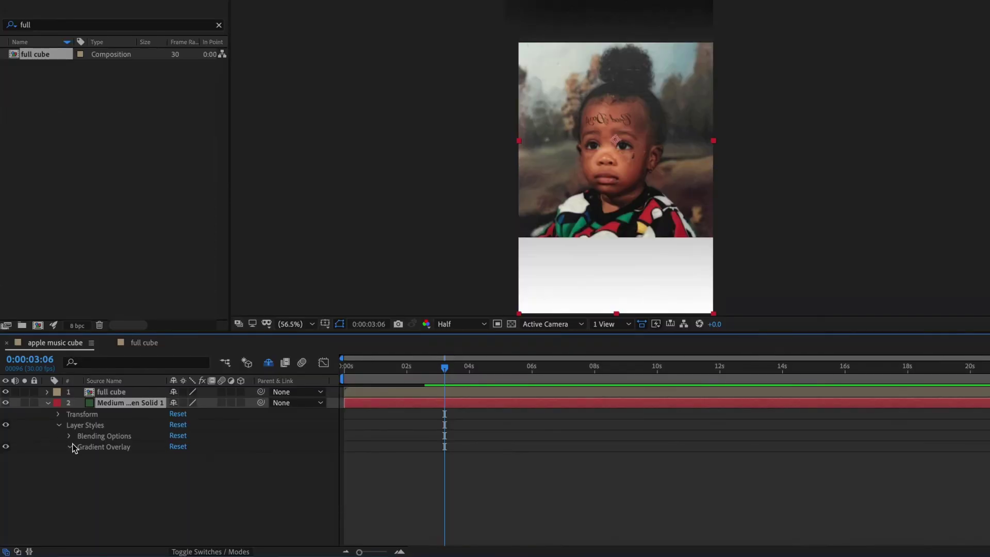
- Open the Gradient Overlay's colors for editing and set the black end stop to dark gray 353434
click(71, 447)
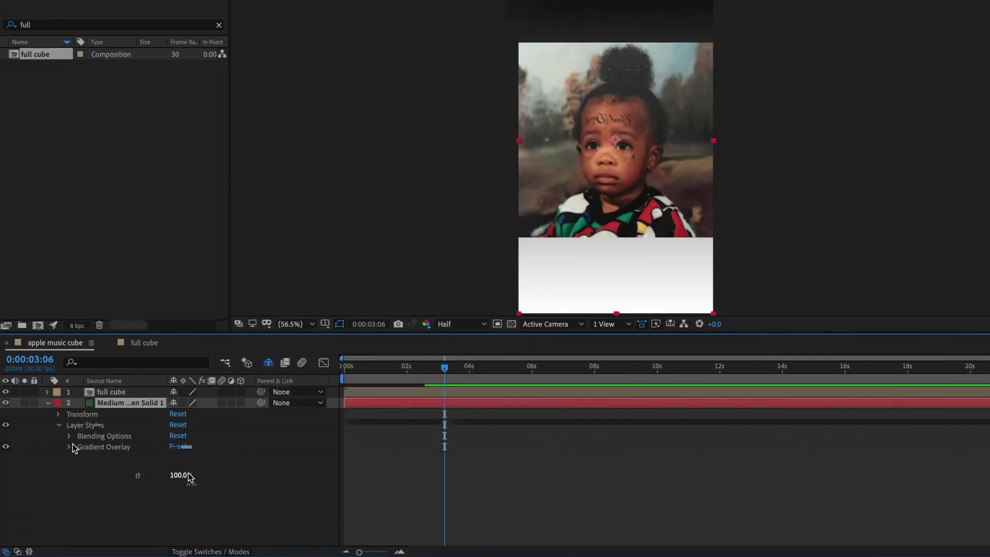
scroll(196, 477, down, 1)
click(199, 465)
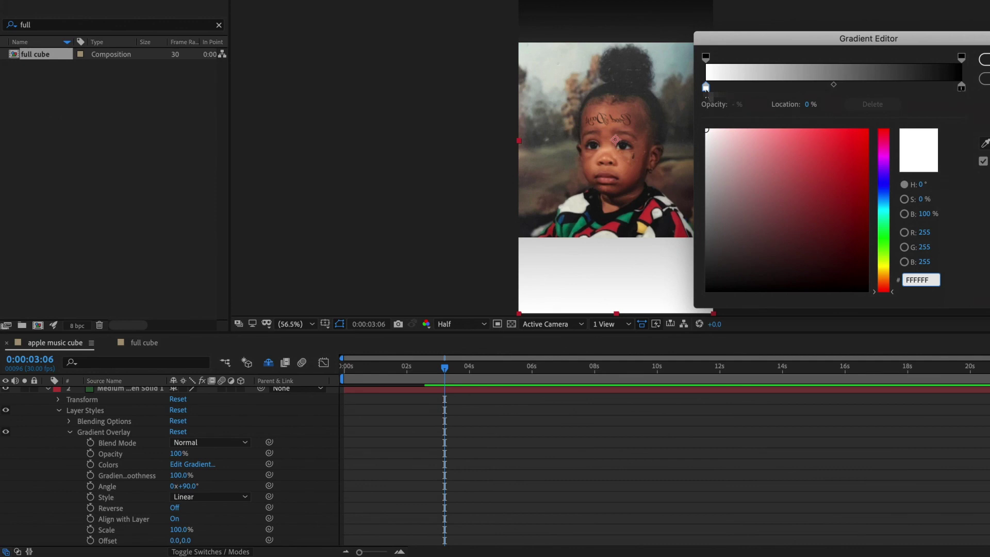
click(961, 88)
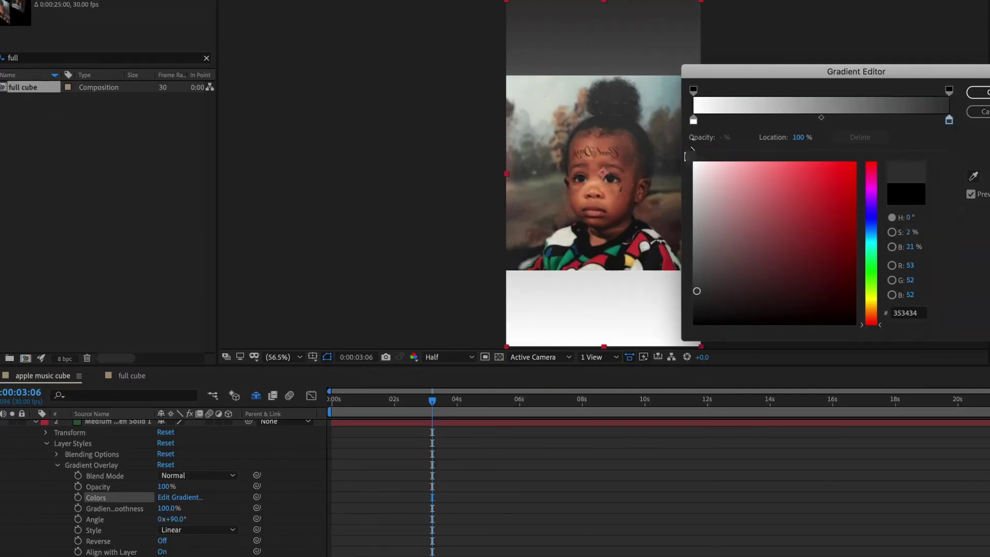
- Recolor the gradient's white stop to dark green, shift the dark gray stop's hue to green, and accept the gradient
click(693, 120)
click(871, 268)
drag(818, 264, 723, 294)
click(950, 119)
click(871, 269)
click(979, 92)
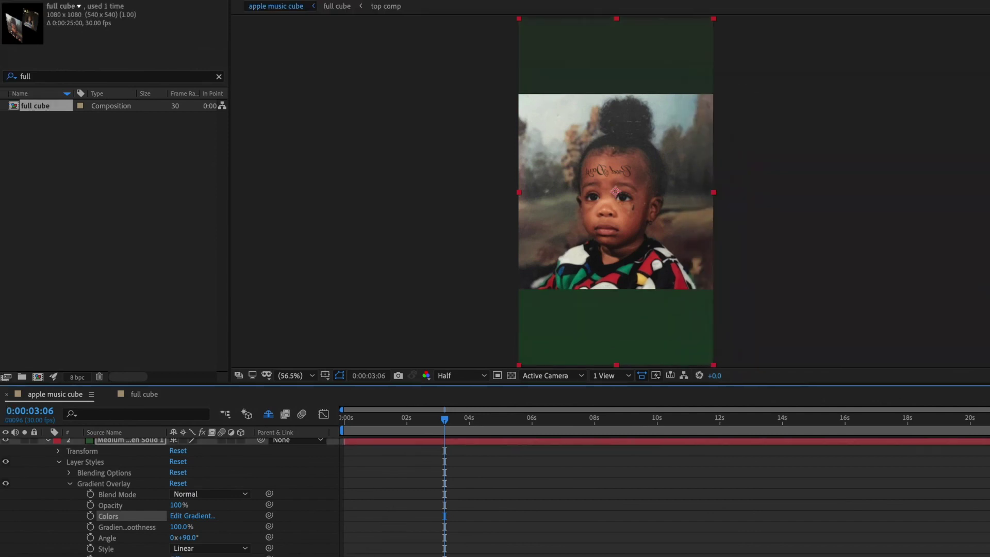
- Play the composition from 0:00:00:00 to check the cube animation over the green gradient background
key(Home)
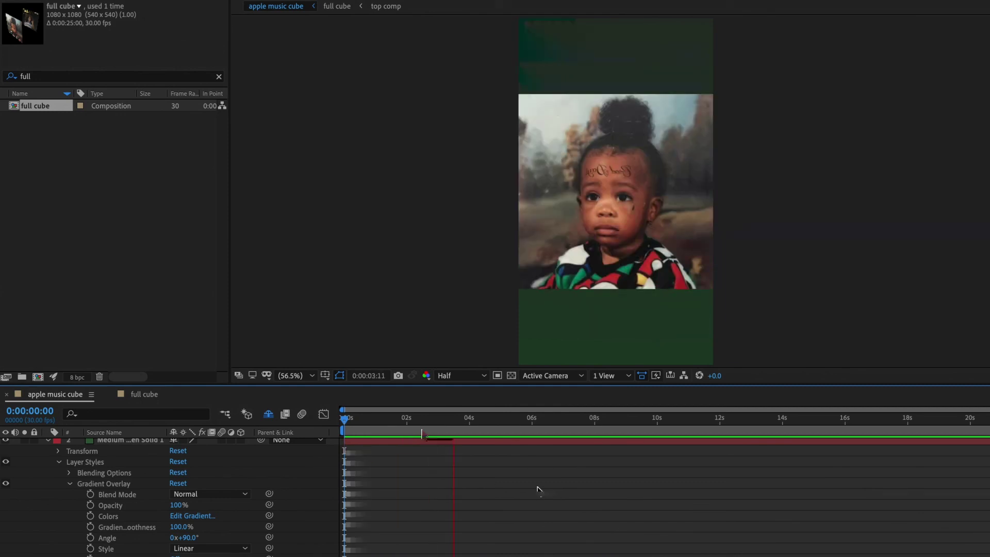
drag(420, 422, 338, 428)
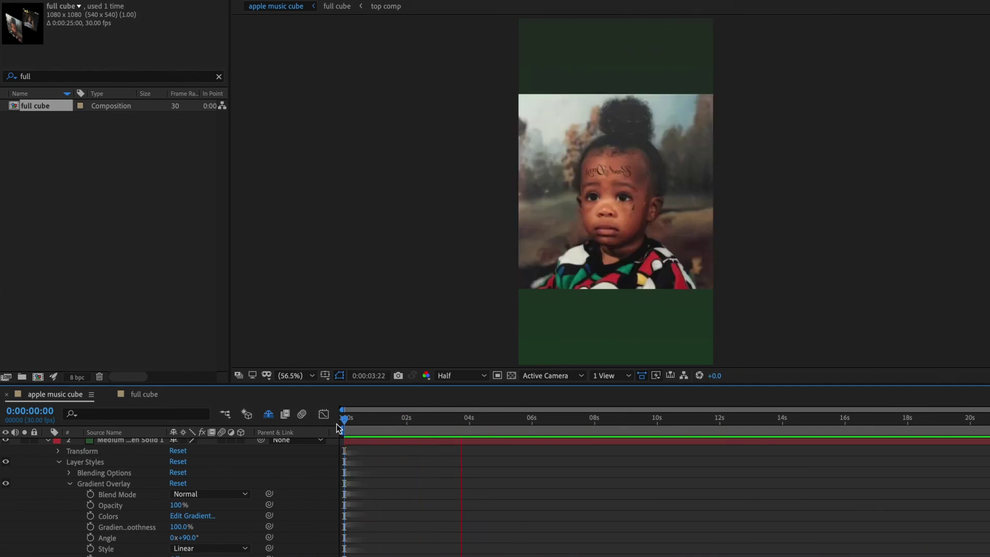
key(space)
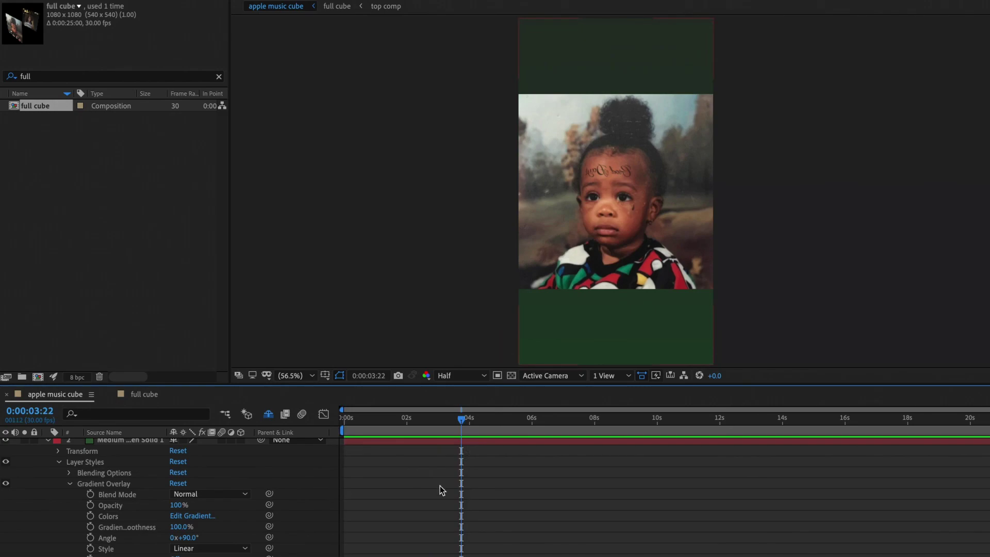